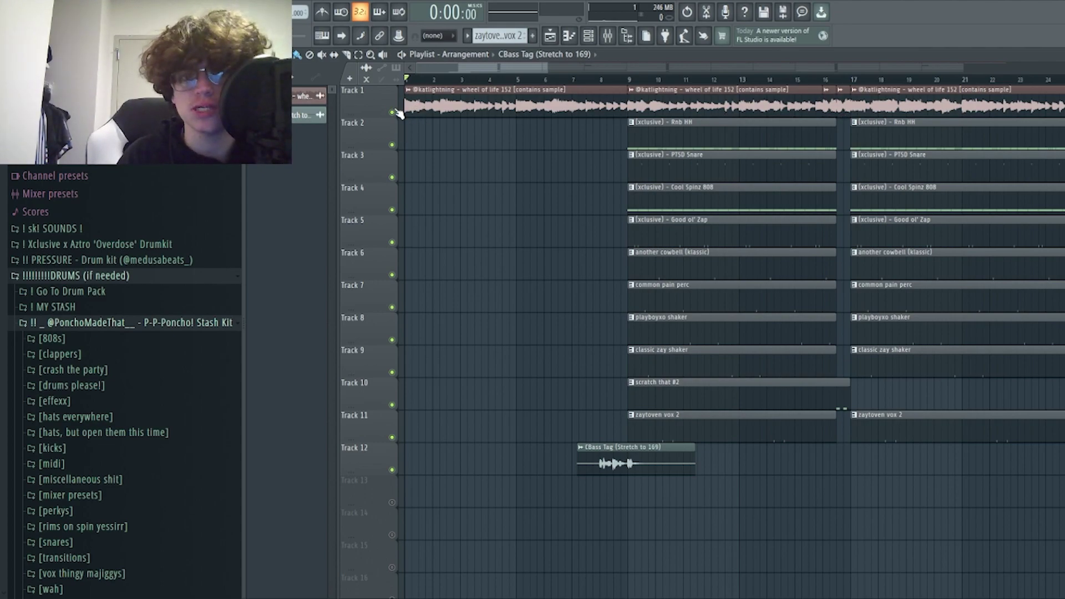
- Solo the wheel of life sample on Track 1 and play it from the start
right_click(391, 112)
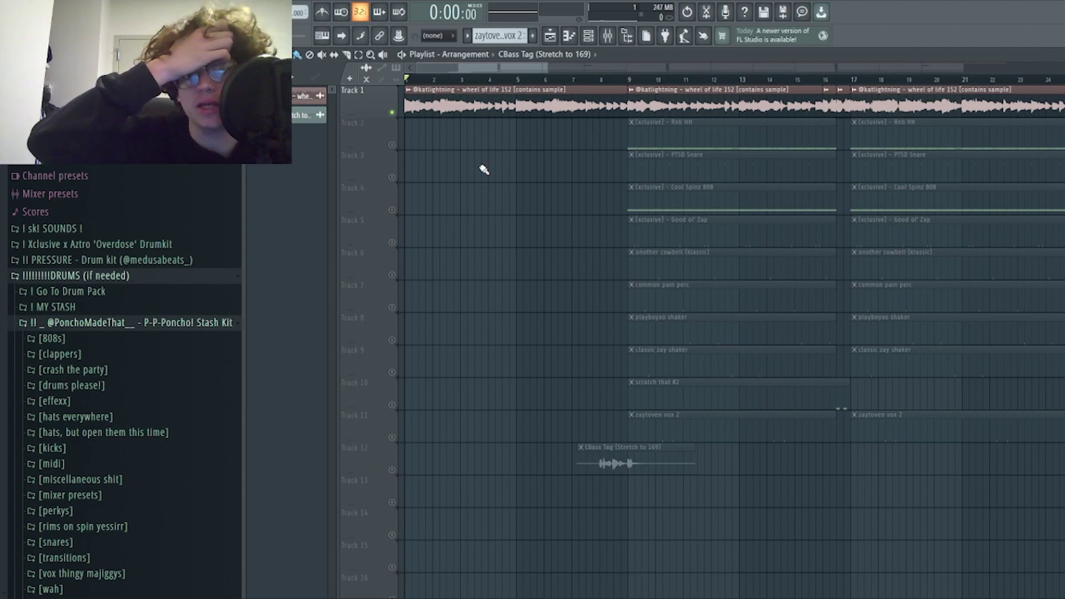
key(space)
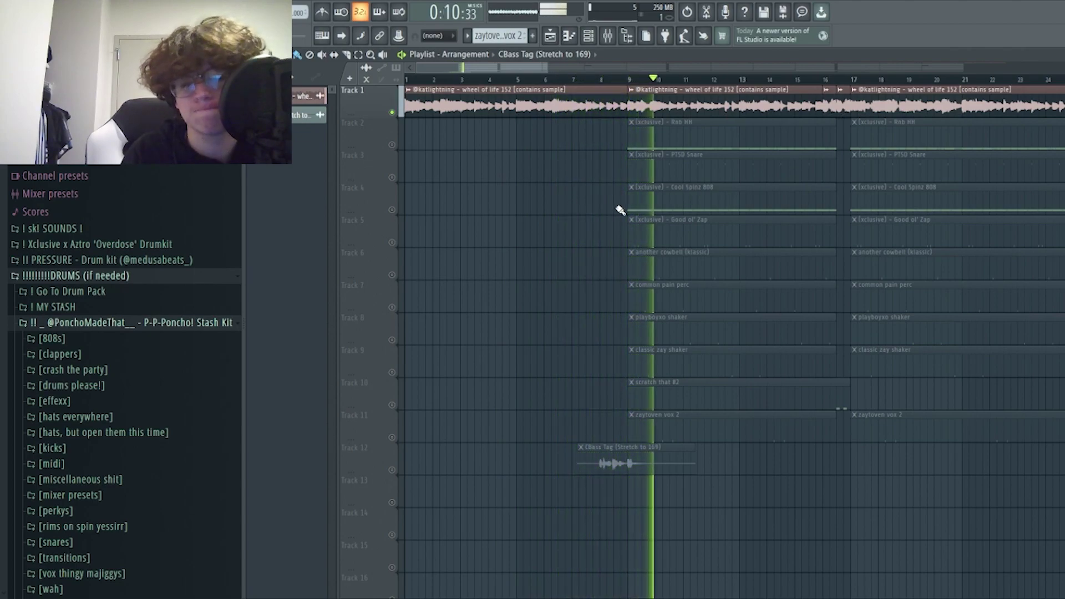
key(space)
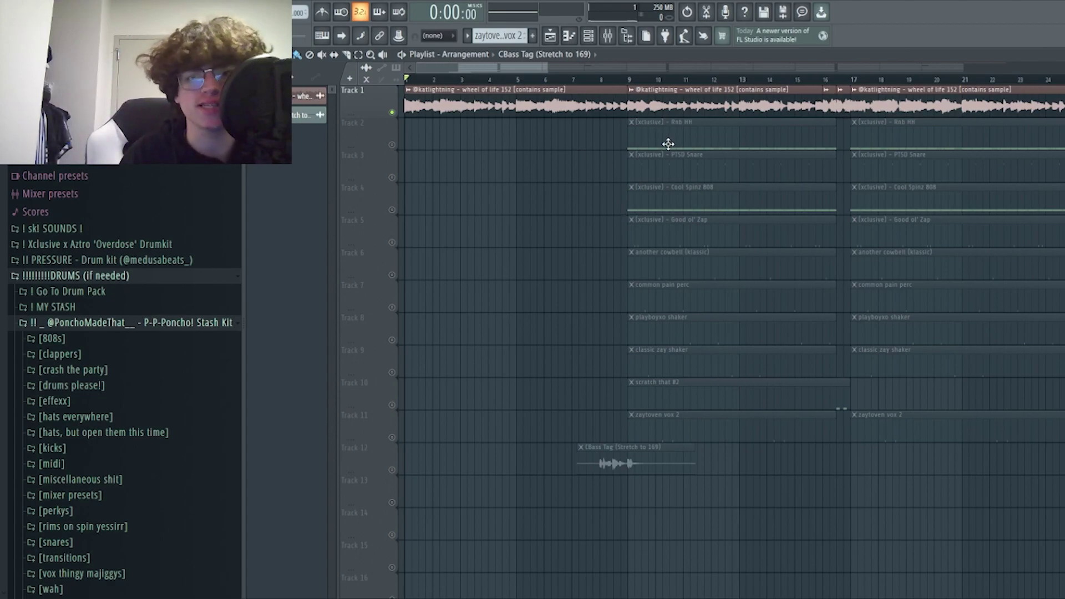
- Open the Rnb HH pattern in the piano roll and try shifting and resizing the C5 note at bar 3
double_click(893, 135)
drag(513, 229, 517, 229)
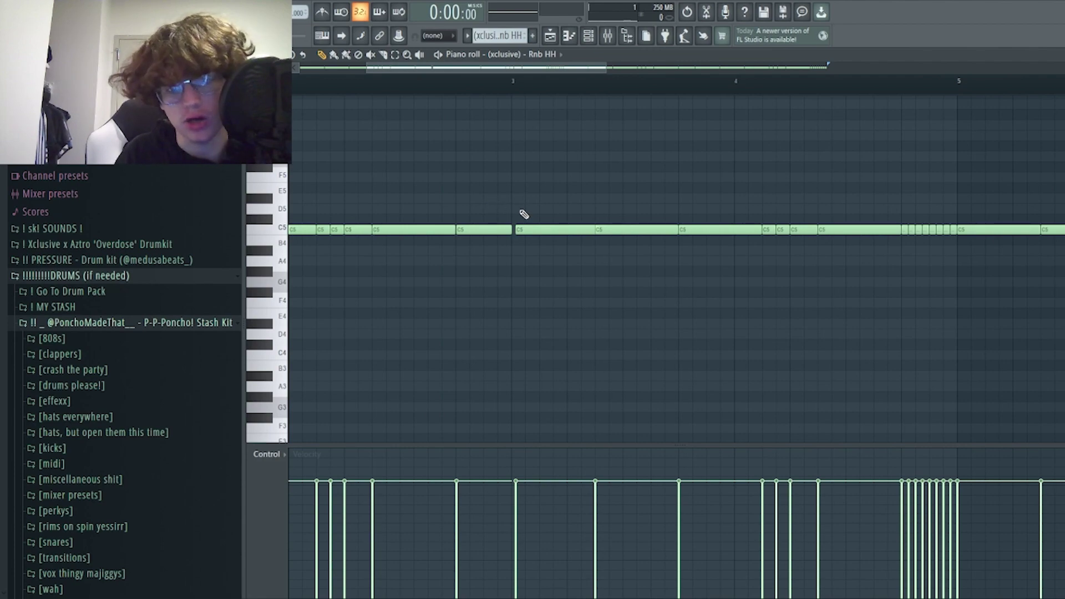
drag(530, 229, 536, 230)
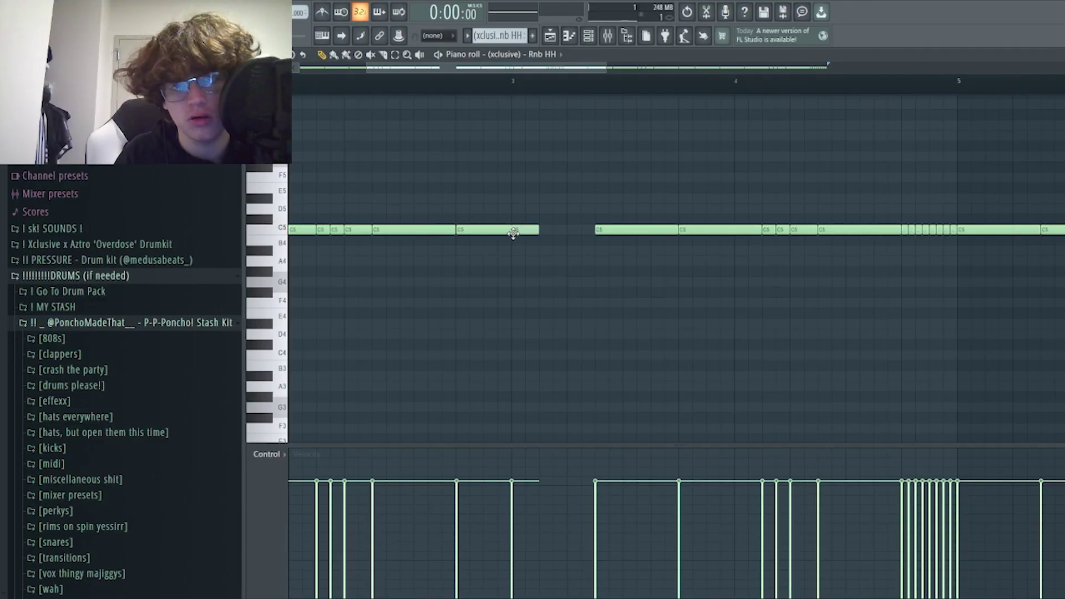
drag(538, 230, 595, 230)
right_click(486, 232)
click(456, 230)
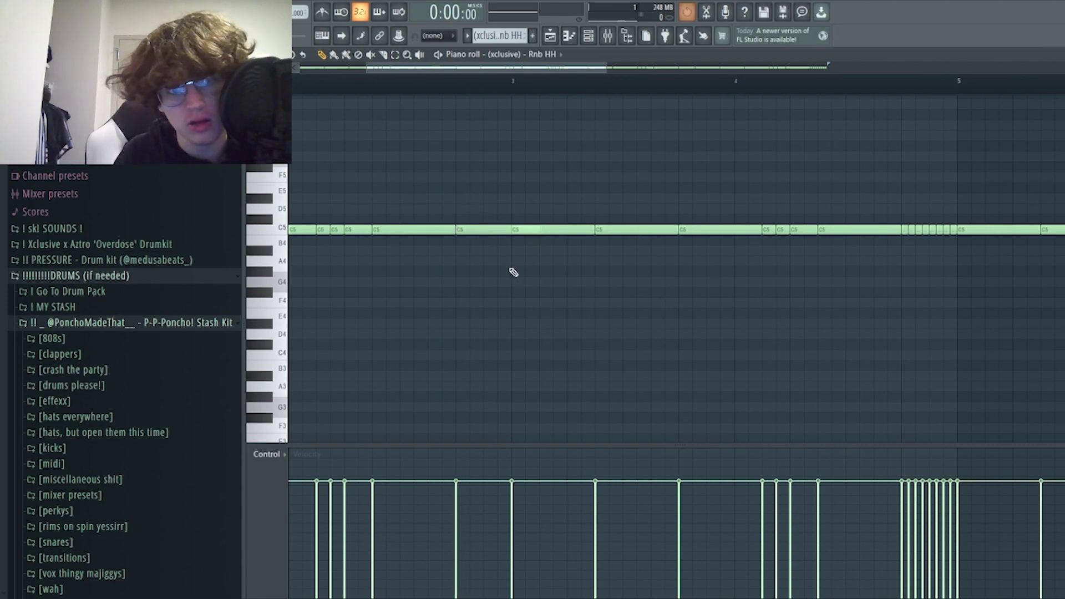
- Undo the position and length edits to the hi-hat note at bar 3
key(ctrl+z)
key(ctrl+z)
key(ctrl+z)
key(ctrl+z)
key(ctrl+z)
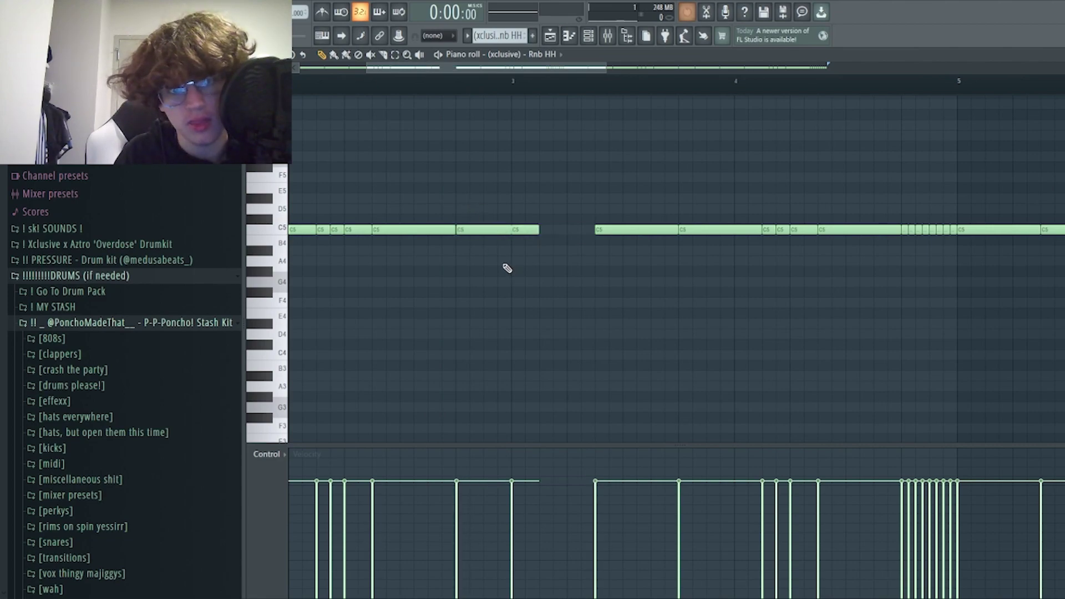
key(ctrl+z)
key(ctrl+z)
key(ctrl+z)
key(ctrl+z)
key(ctrl+z)
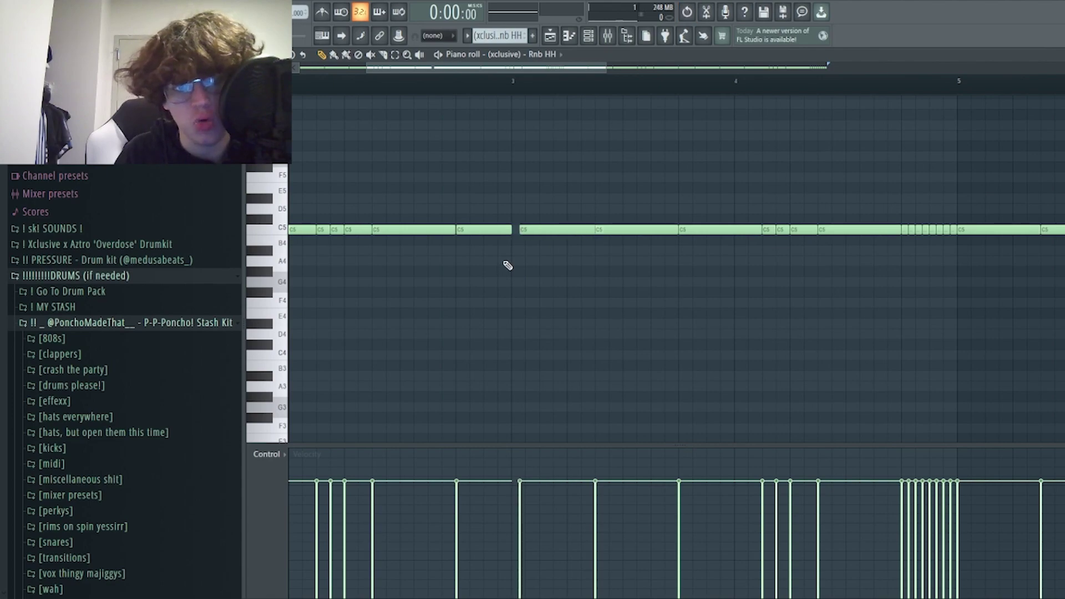
key(ctrl+z)
key(ctrl+z)
key(ctrl+z)
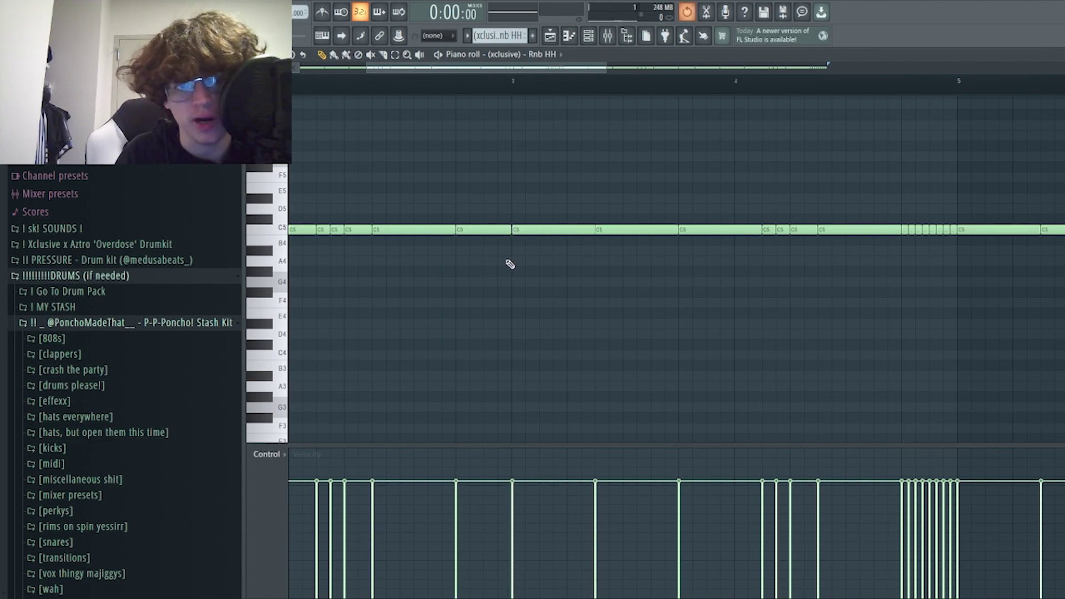
- Play the hi-hat pattern from the start and select the notes of its first two bars for review
scroll(542, 269, down, 5)
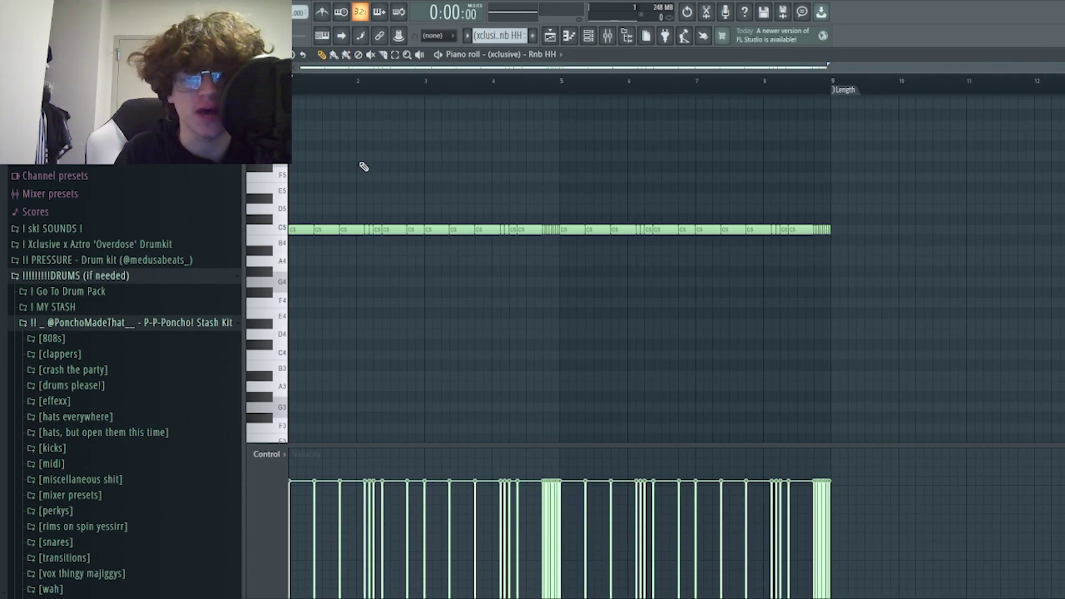
scroll(360, 172, up, 3)
scroll(359, 176, down, 2)
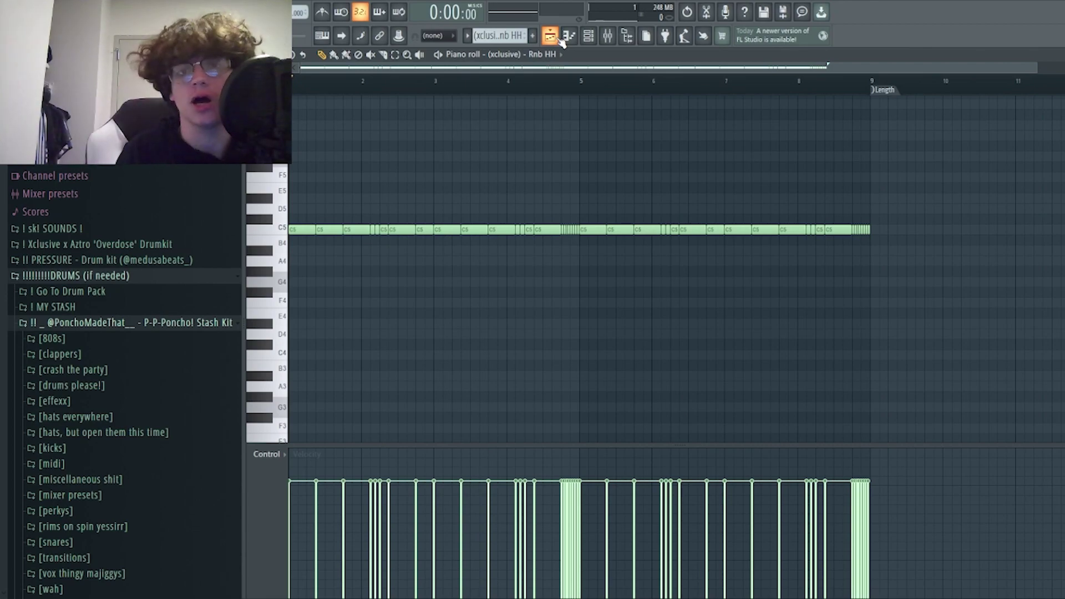
key(space)
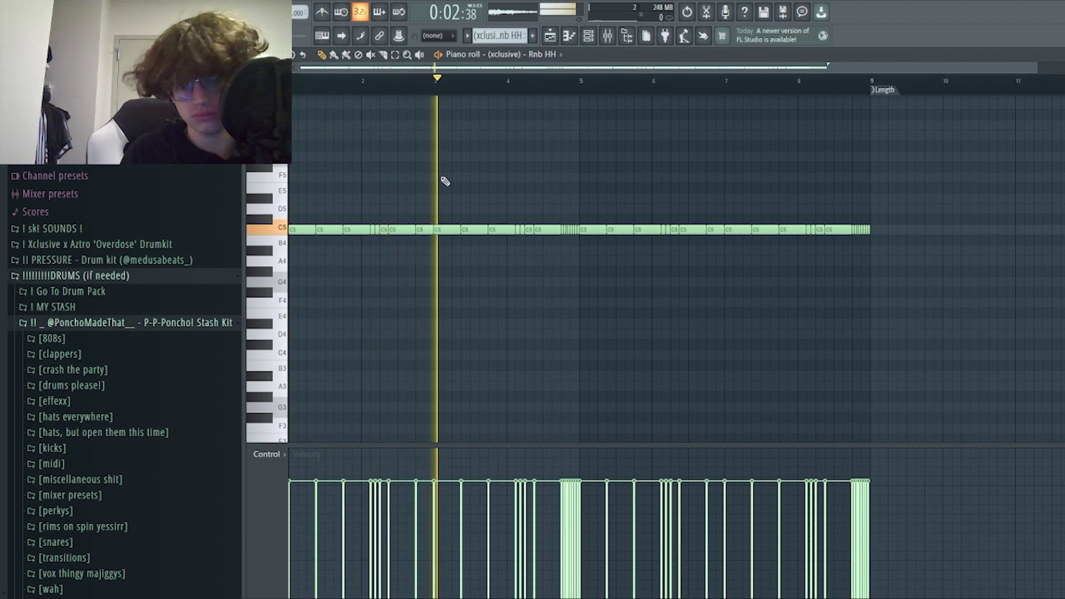
key(space)
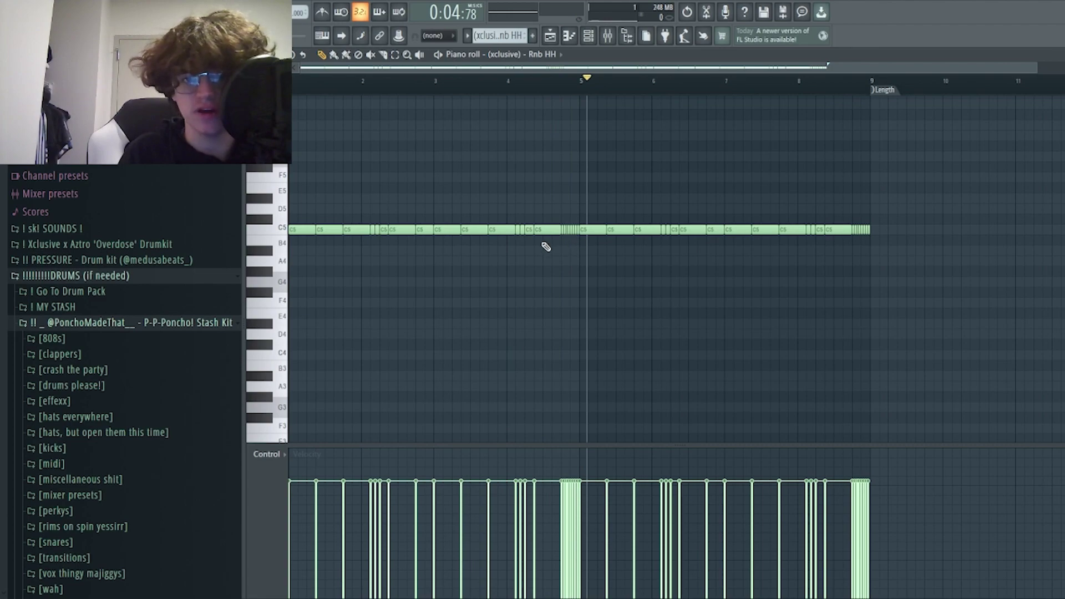
drag(433, 243, 288, 143)
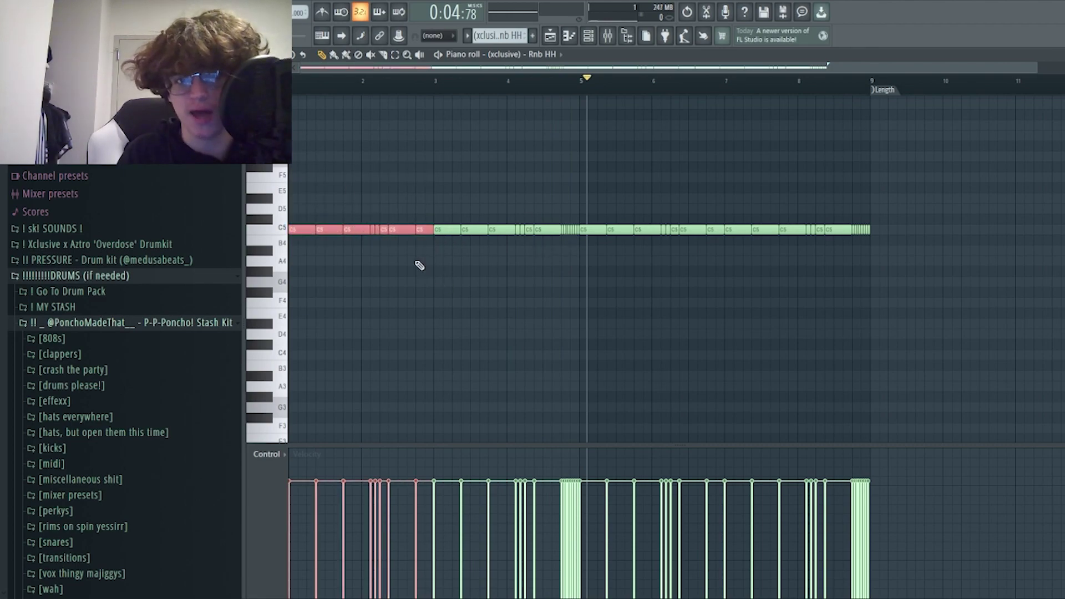
click(581, 241)
mouse_move(578, 238)
mouse_down()
mouse_move(566, 238)
mouse_move(572, 251)
mouse_move(574, 233)
mouse_up()
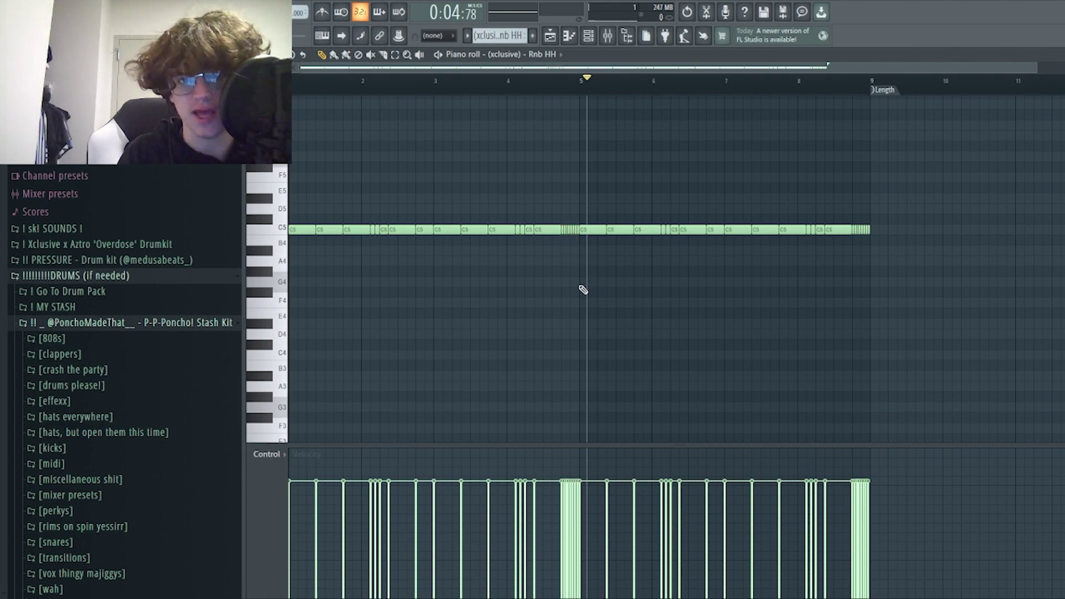
- Open the PTSD Snare pattern from the playlist in the piano roll and play it from the start
click(549, 35)
scroll(590, 190, up, 3)
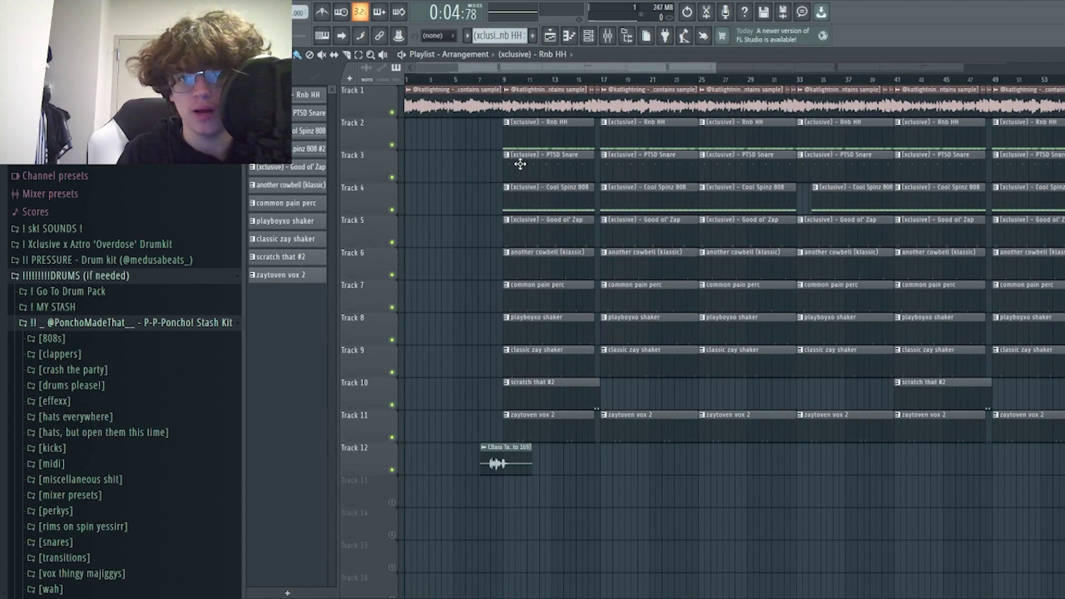
double_click(478, 173)
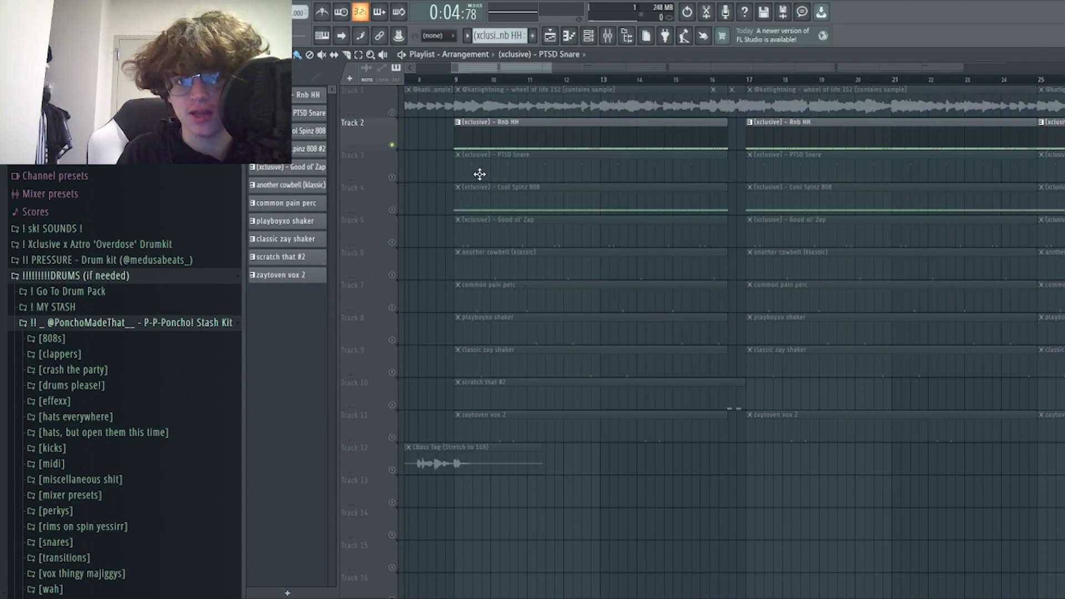
scroll(345, 155, up, 2)
scroll(394, 174, up, 3)
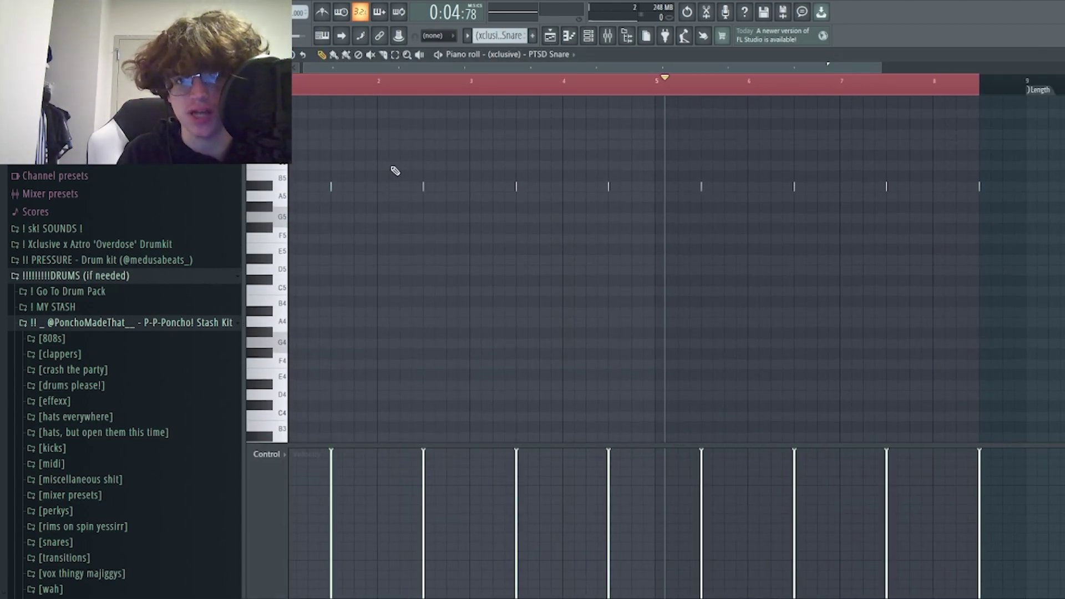
click(327, 83)
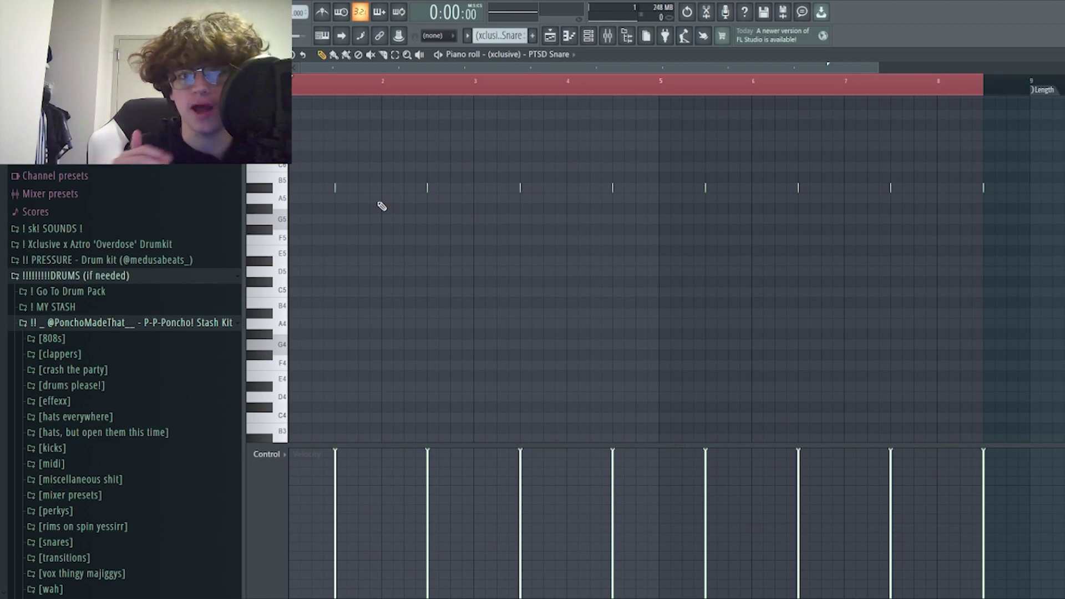
key(space)
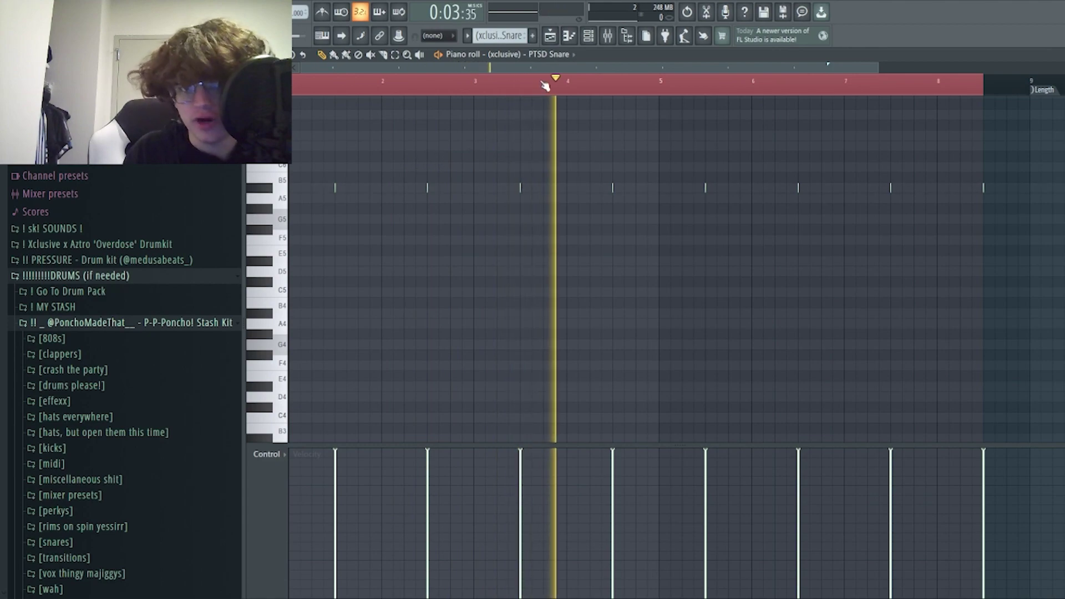
key(space)
- Open the Cool Spinz 808 pattern from Track 4 in the piano roll and play it
click(554, 41)
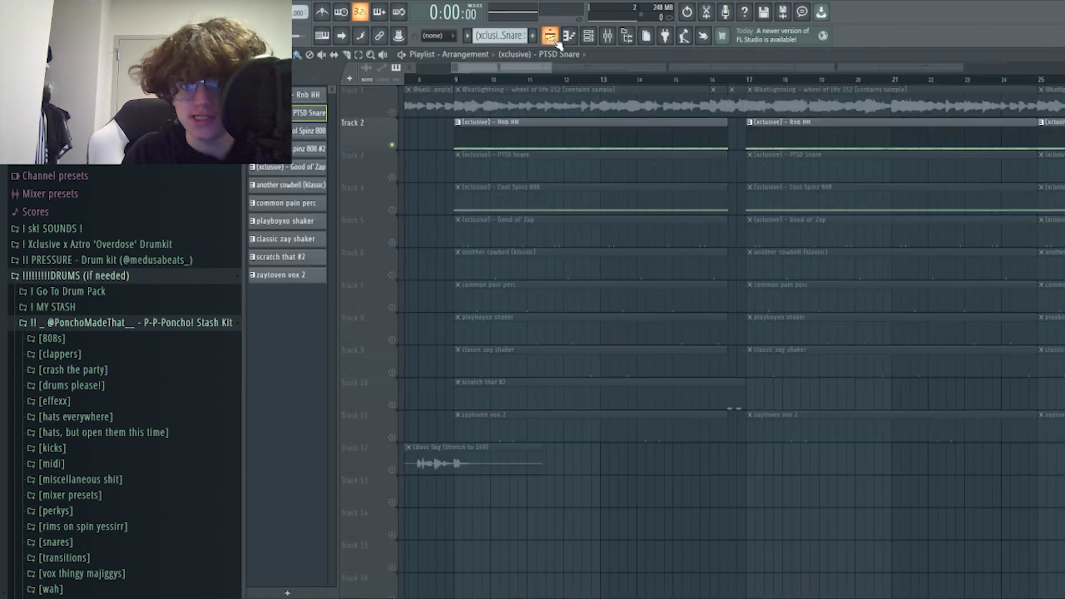
double_click(466, 204)
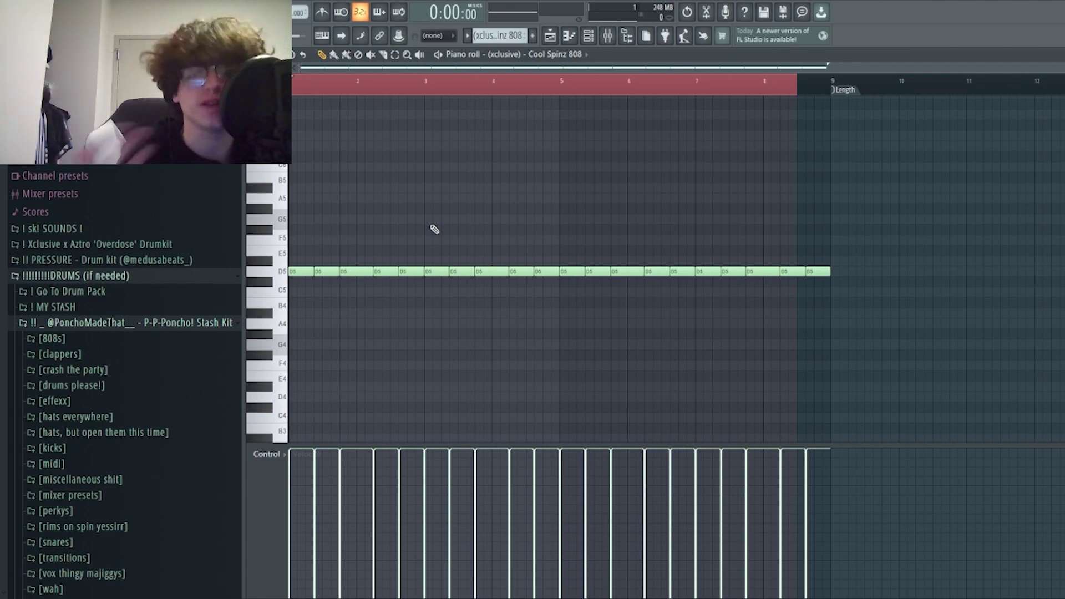
key(space)
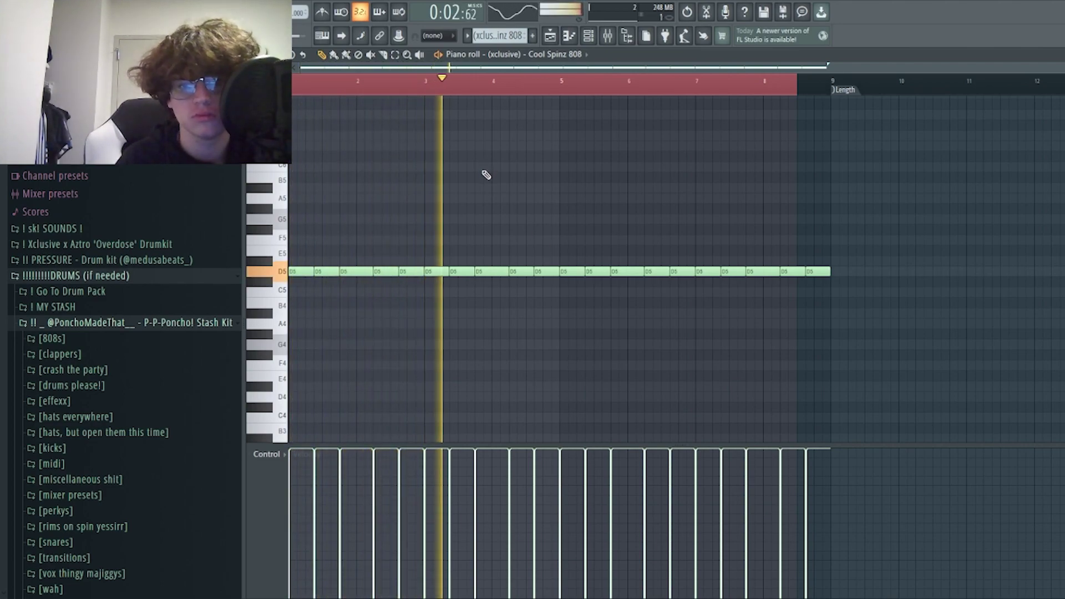
key(space)
- Open the Cool Spinz 808 #2 pattern from further along Track 4 in the piano roll and play it
key(F5)
scroll(803, 228, down, 3)
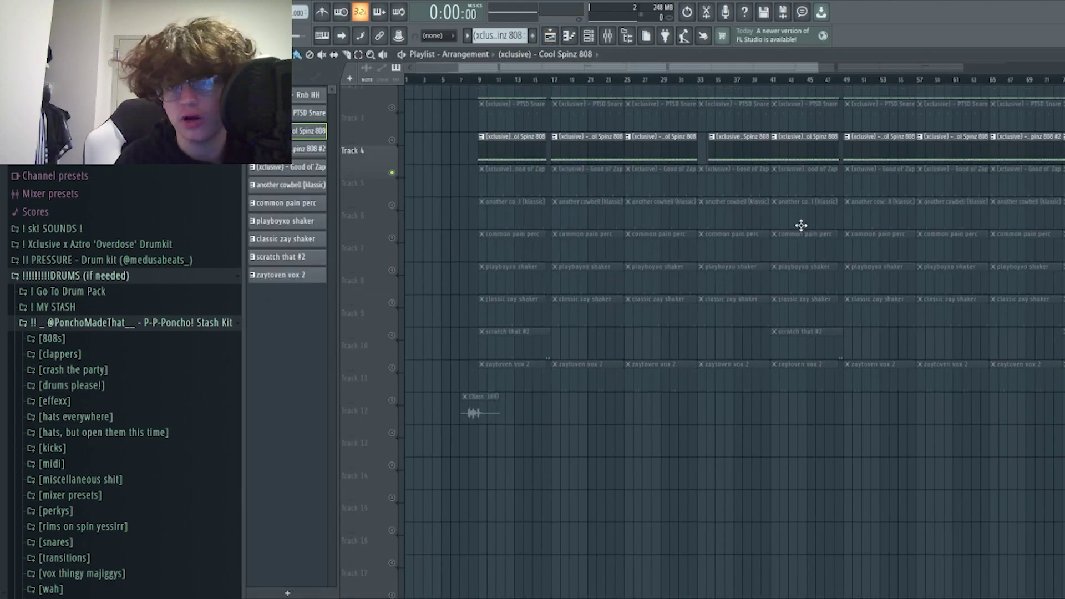
ctrl+scroll(837, 173, down, 3)
scroll(777, 183, up, 3)
ctrl+scroll(670, 207, up, 3)
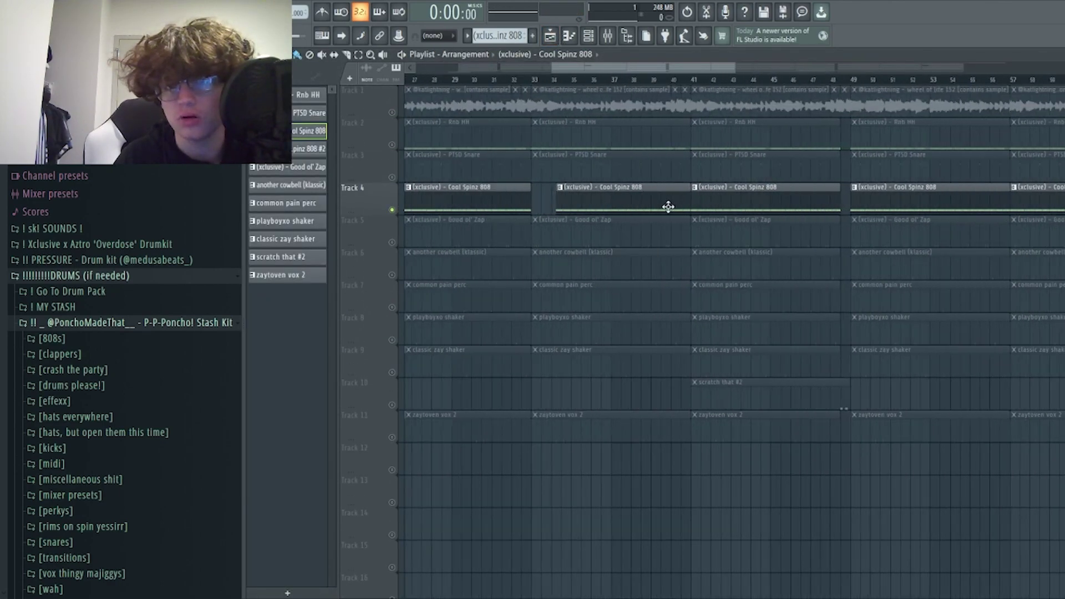
drag(663, 73, 749, 72)
double_click(693, 197)
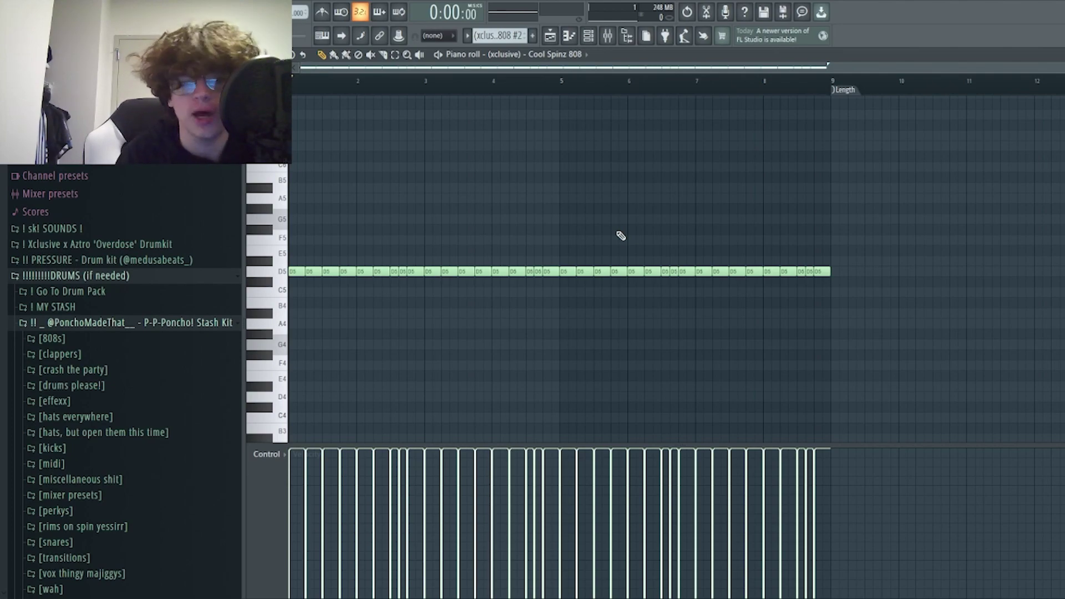
key(space)
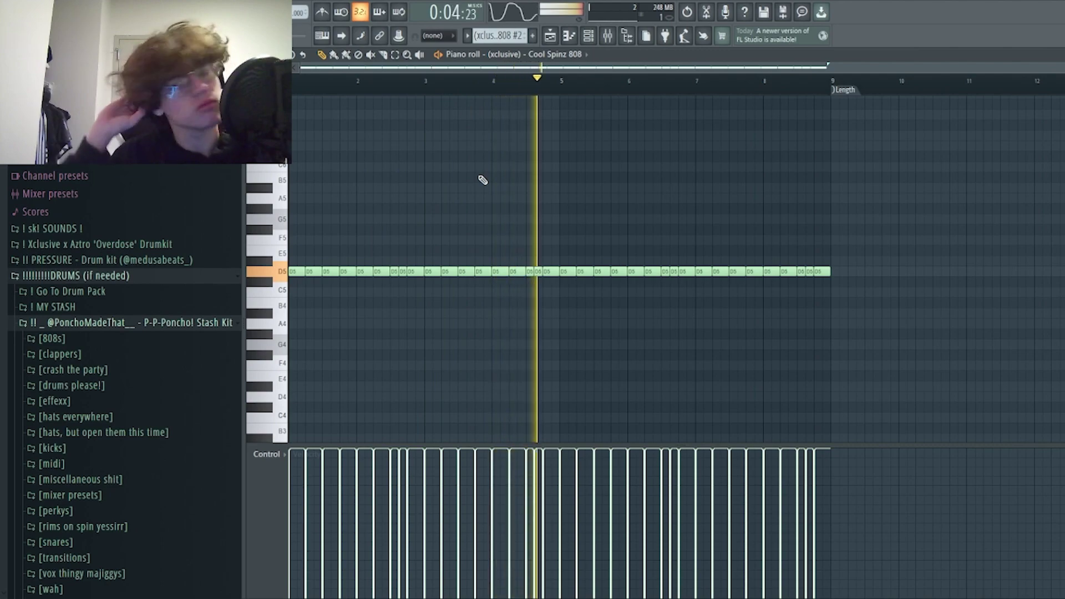
key(space)
- Return to the playlist and unmute Tracks 1, 2 and 3 alongside the 808 track
click(552, 38)
scroll(477, 157, down, 6)
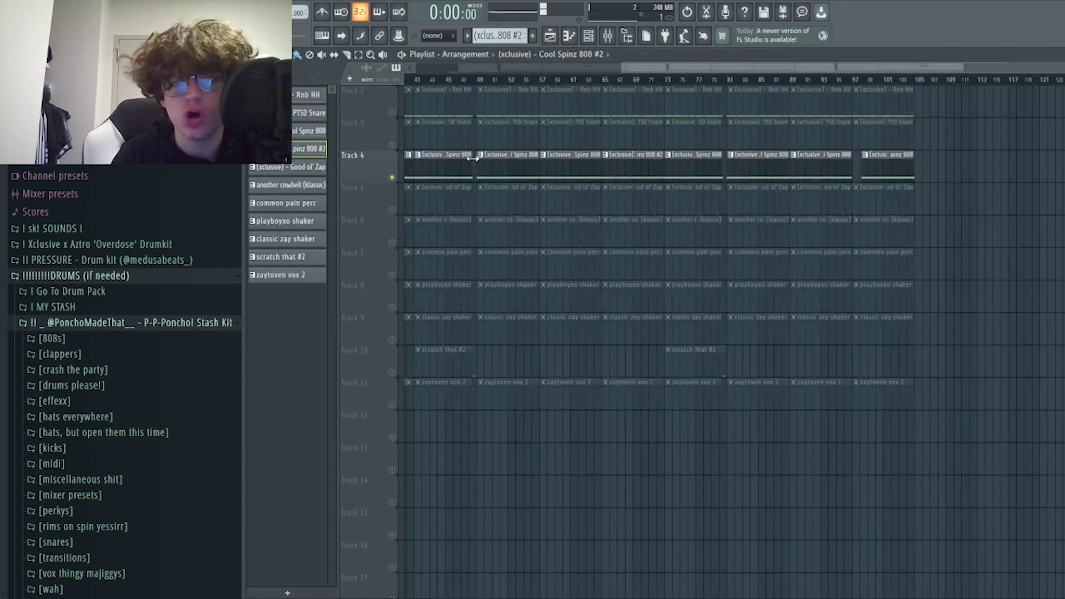
scroll(448, 172, up, 1)
click(393, 178)
click(391, 145)
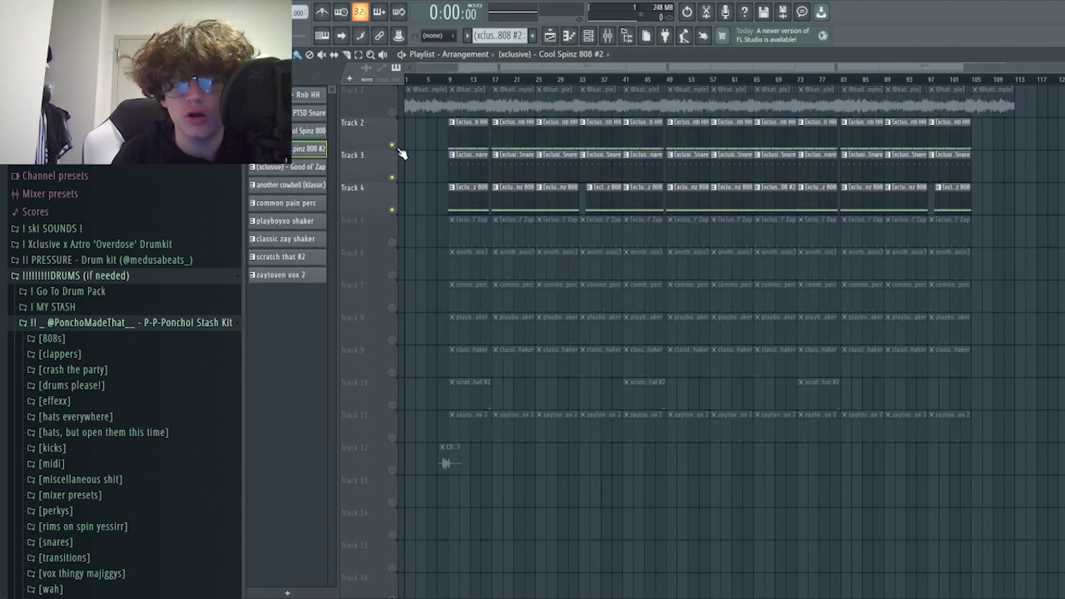
click(392, 112)
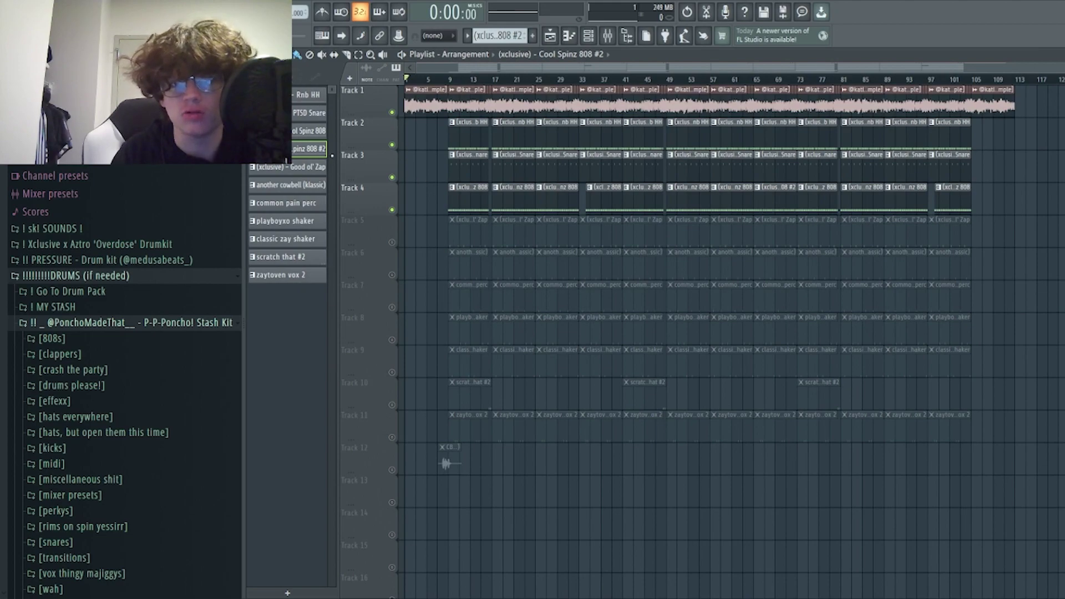
- Play the sample, hi-hats, snare and 808 together from bar 9
click(429, 80)
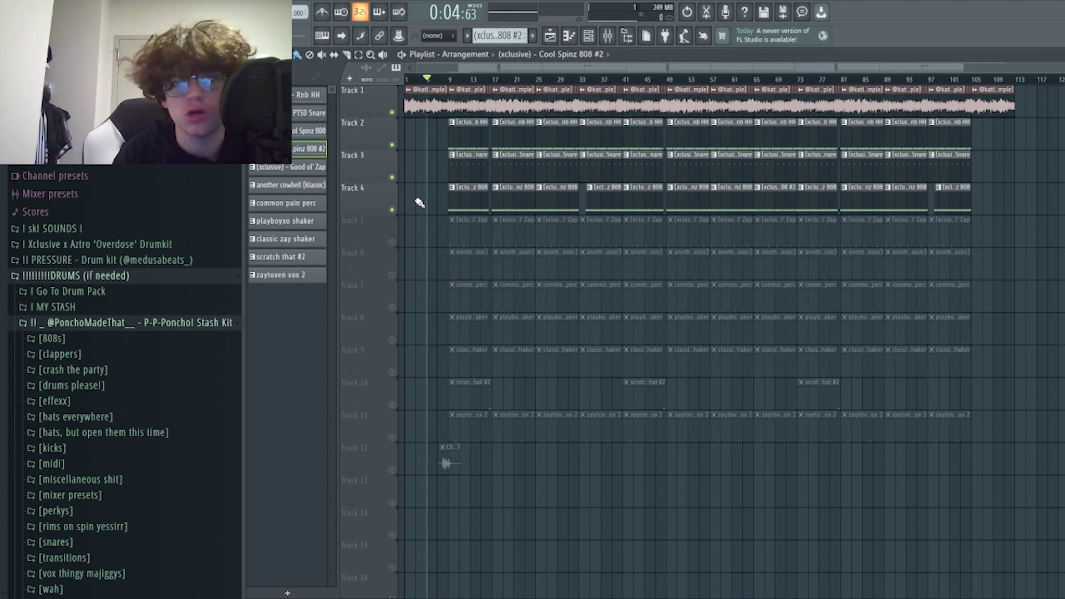
click(449, 79)
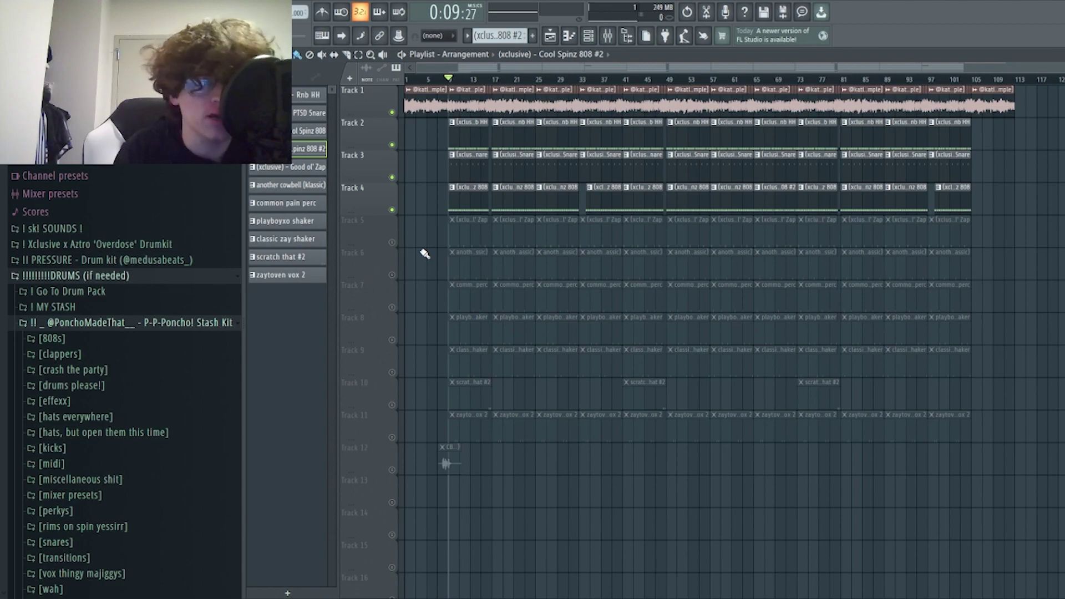
key(space)
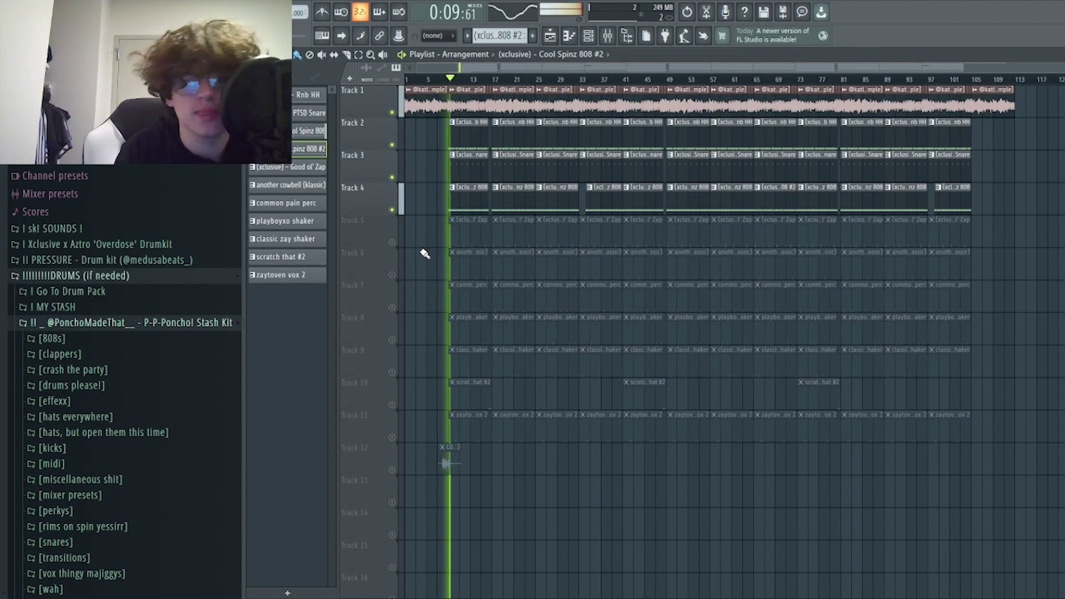
scroll(477, 244, up, 3)
key(space)
- Solo Track 5 and unmute Tracks 6 to 10 so only the percussion tracks are active
right_click(392, 242)
click(392, 274)
click(391, 307)
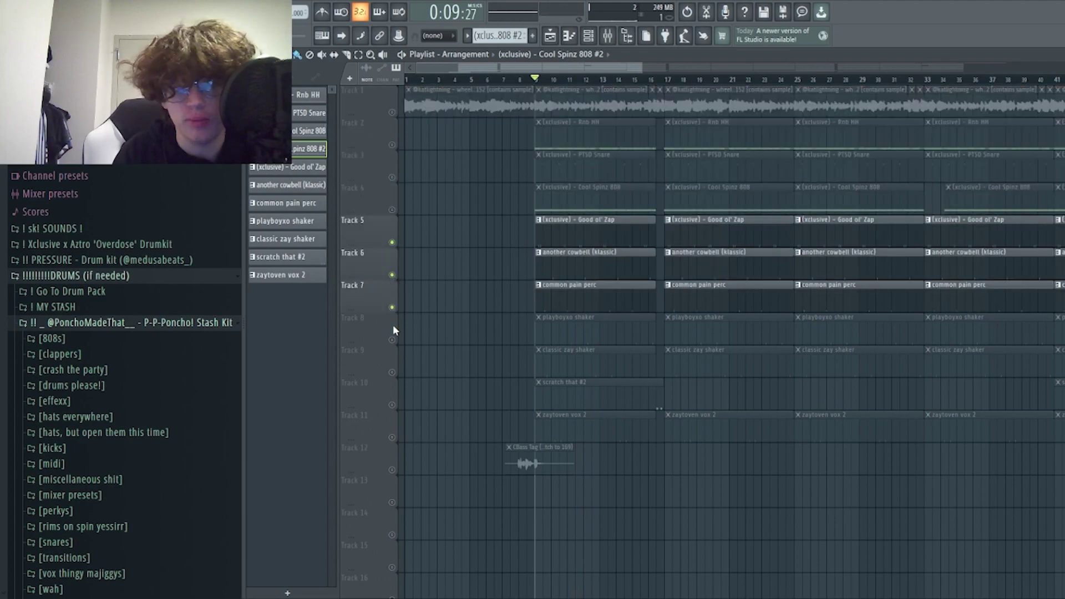
click(391, 339)
click(392, 372)
click(391, 405)
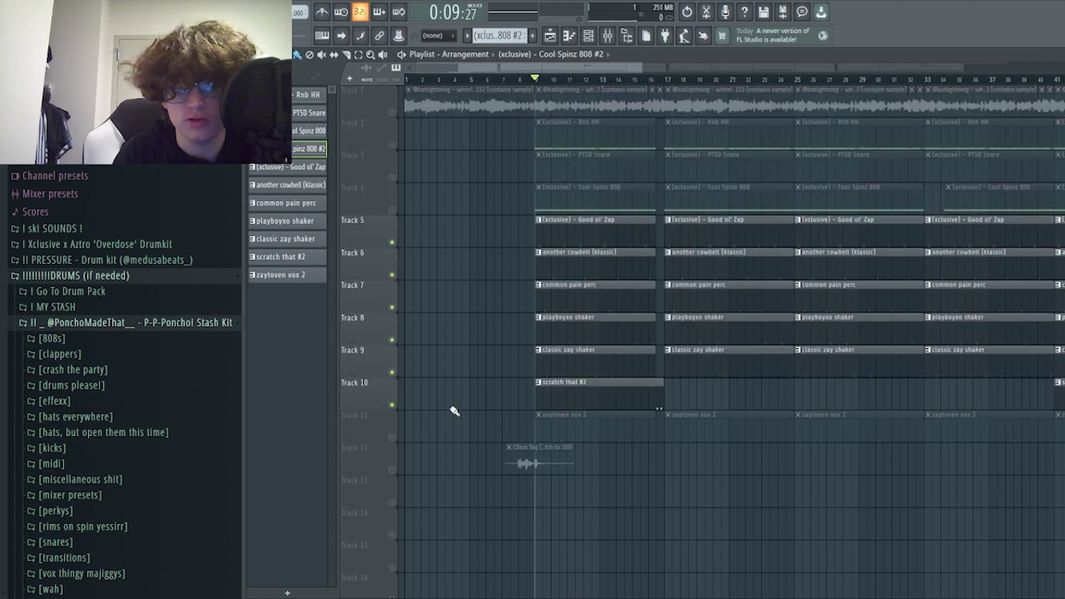
- Unmute Track 11 and select the scratch that #2 clips on Track 10
click(392, 438)
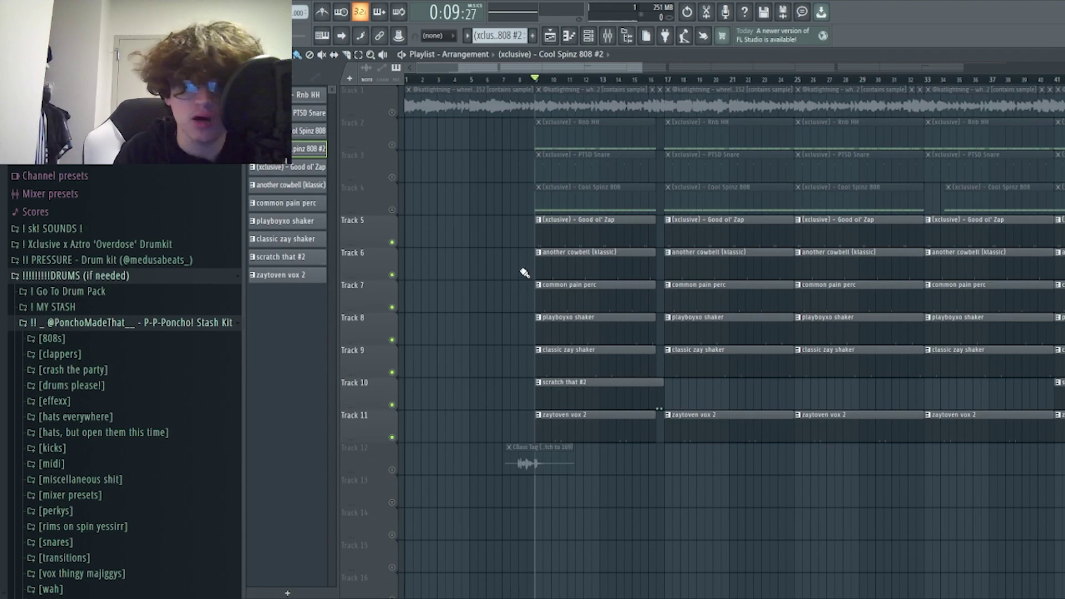
click(655, 401)
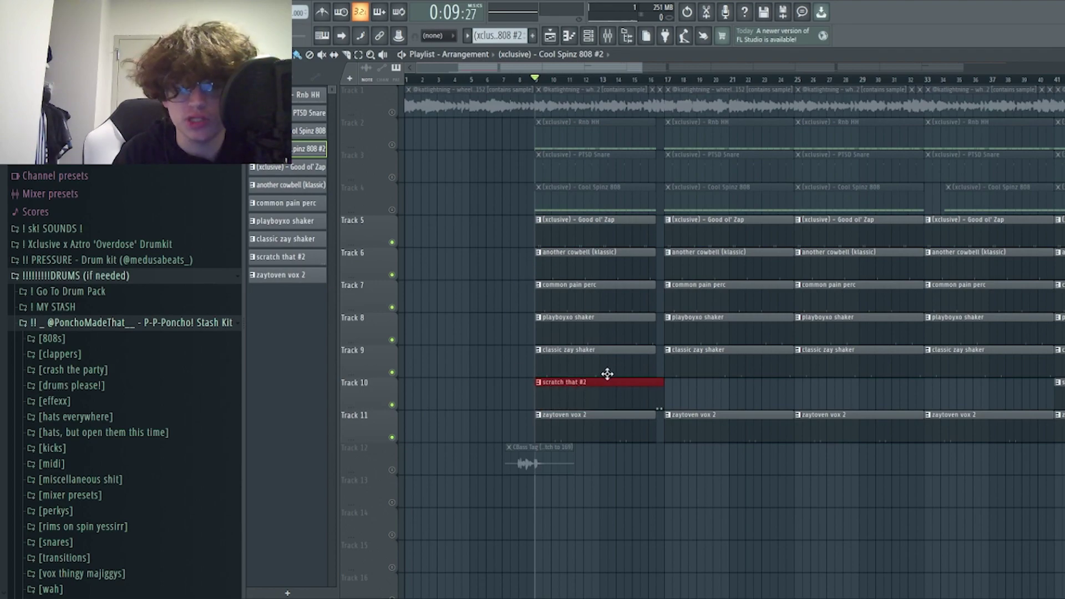
scroll(690, 408, down, 3)
scroll(811, 392, down, 2)
drag(865, 379, 662, 409)
scroll(447, 403, up, 4)
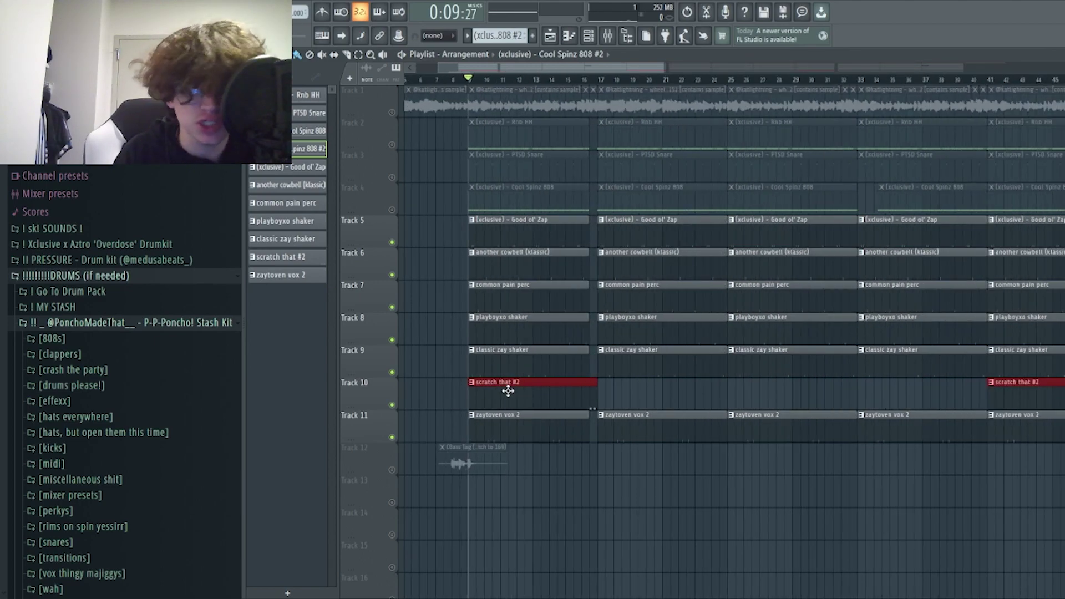
- Play the percussion on Tracks 5 to 11 together from bar 9
scroll(485, 238, up, 3)
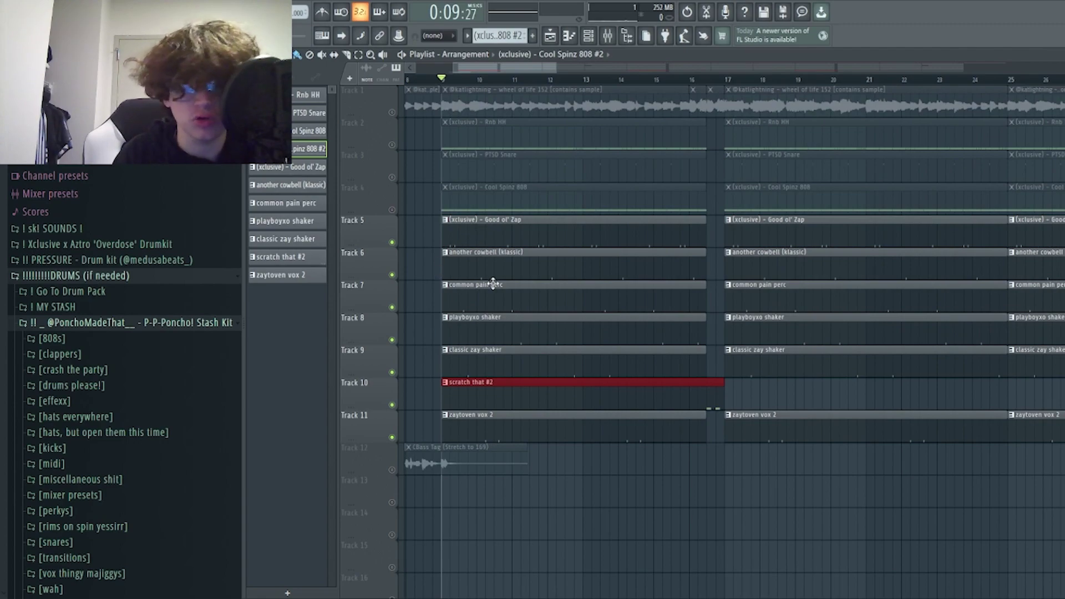
key(space)
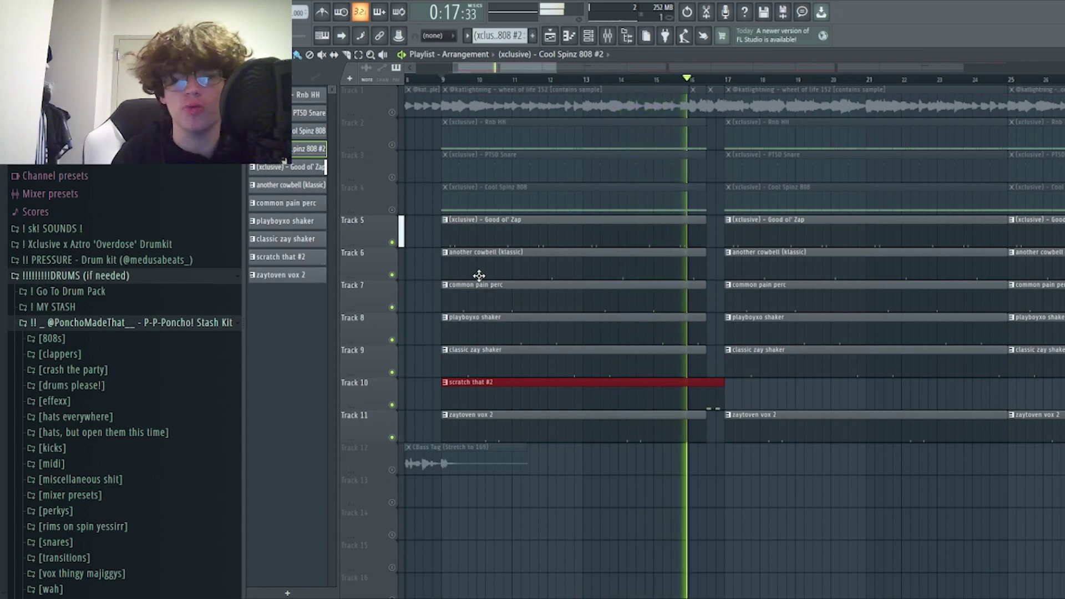
key(space)
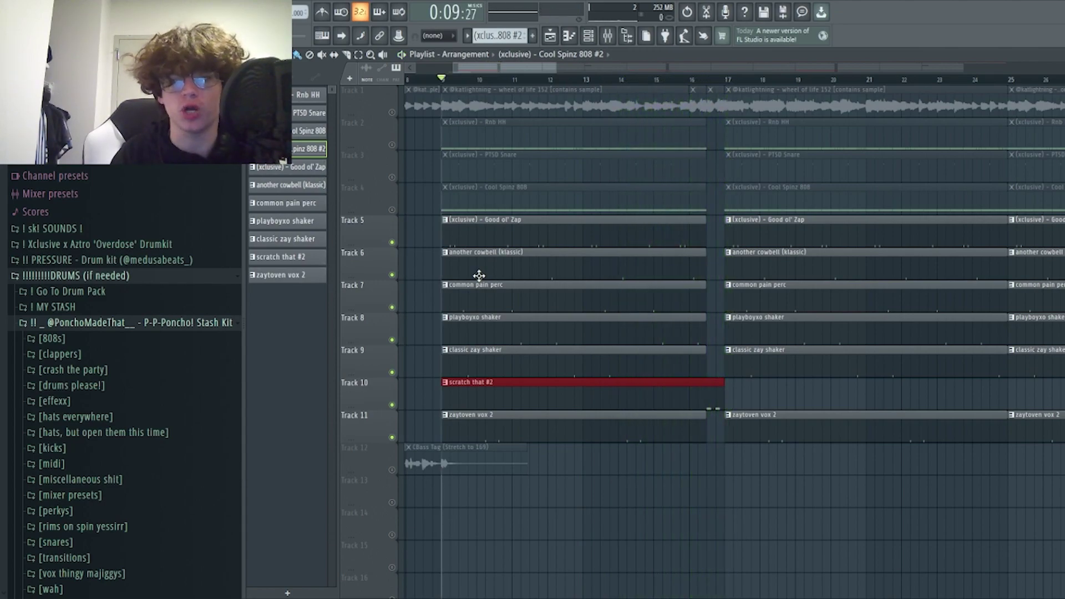
- Open Track 5's Good ol' Zap pattern in the piano roll and collapse the DRUMS (if needed) and Xclusive Mega Stash 2021 folders while browsing the kits
double_click(478, 235)
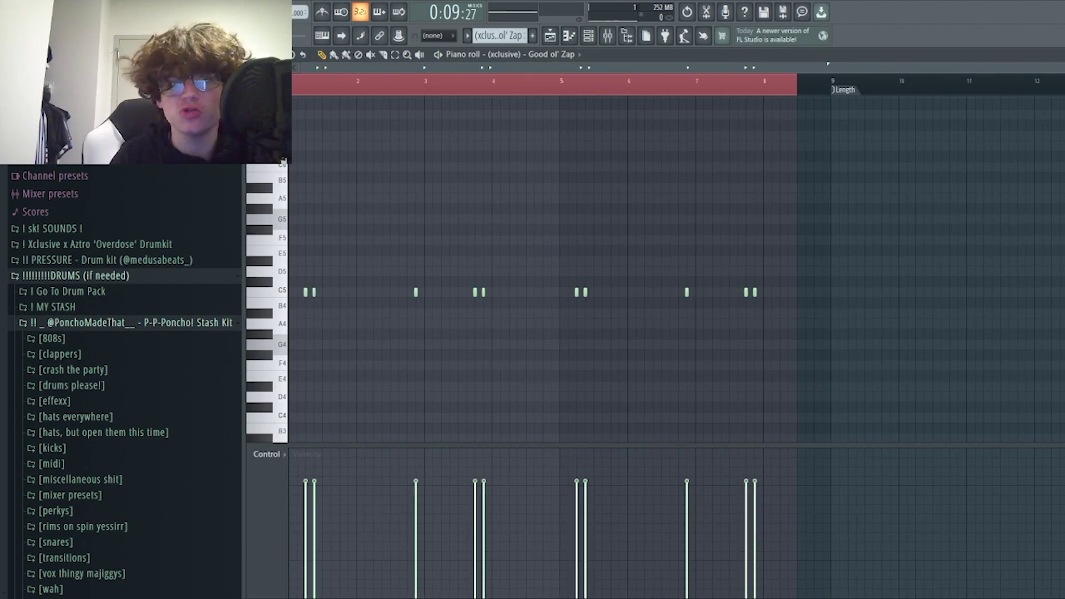
click(105, 276)
scroll(114, 354, down, 15)
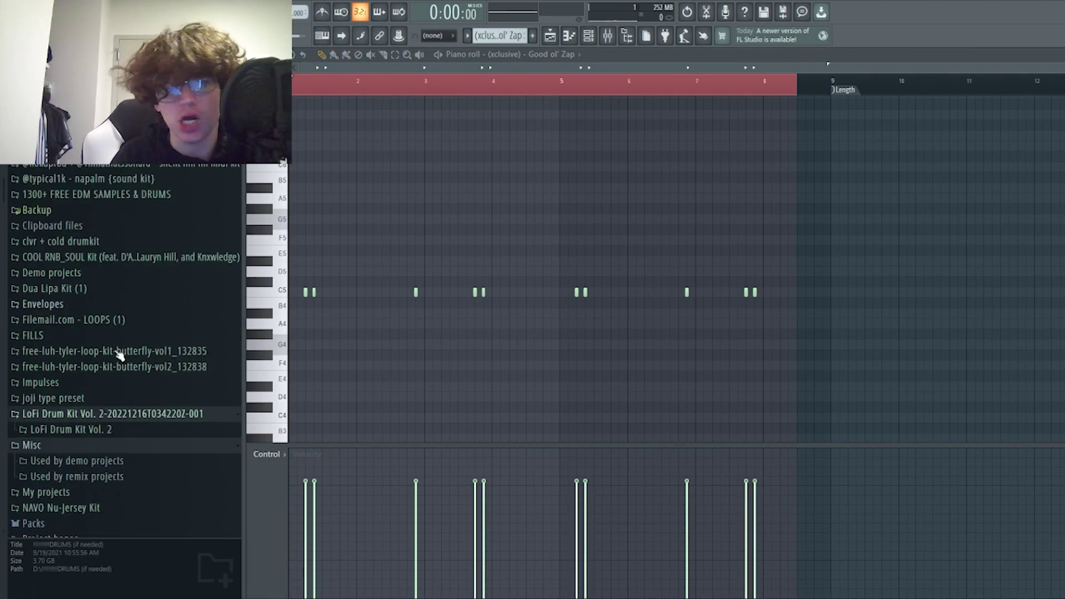
scroll(139, 377, up, 8)
click(123, 200)
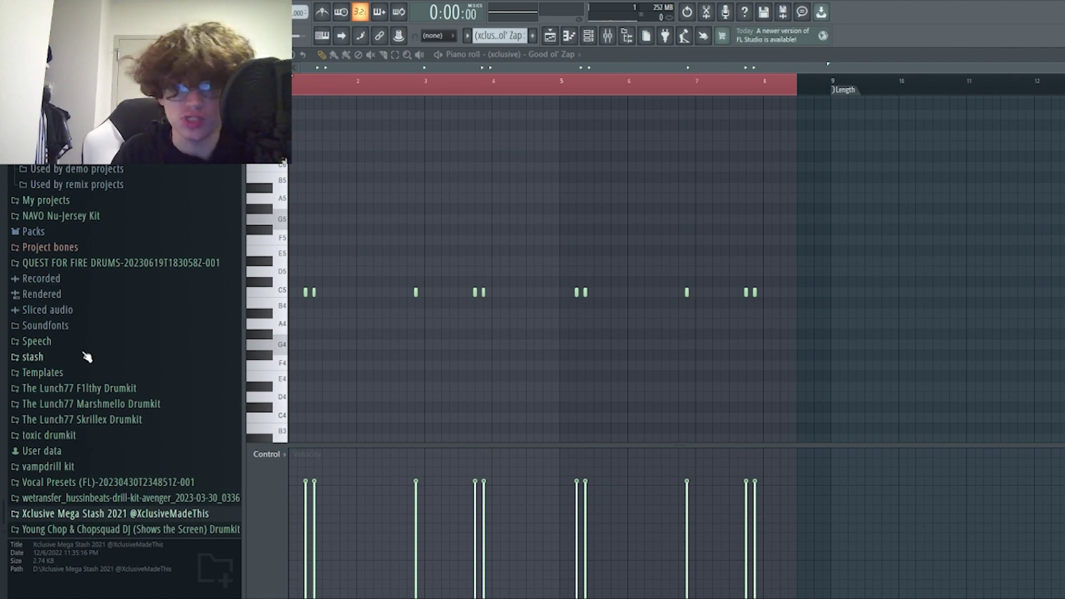
scroll(191, 336, up, 10)
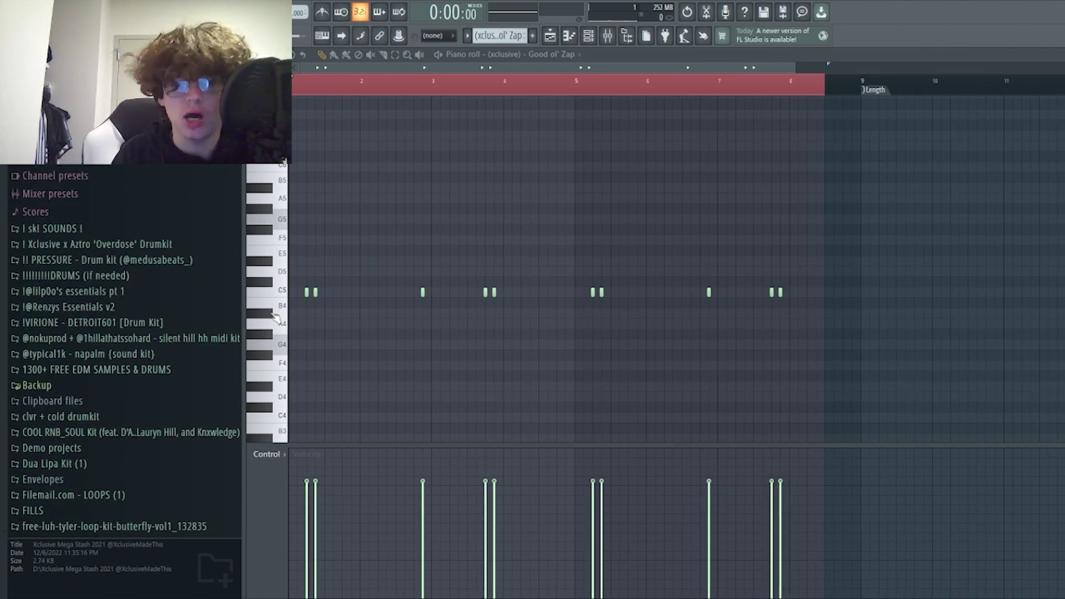
- Play the Good ol' Zap pattern from its start in the piano roll
scroll(288, 299, up, 3)
scroll(435, 269, down, 3)
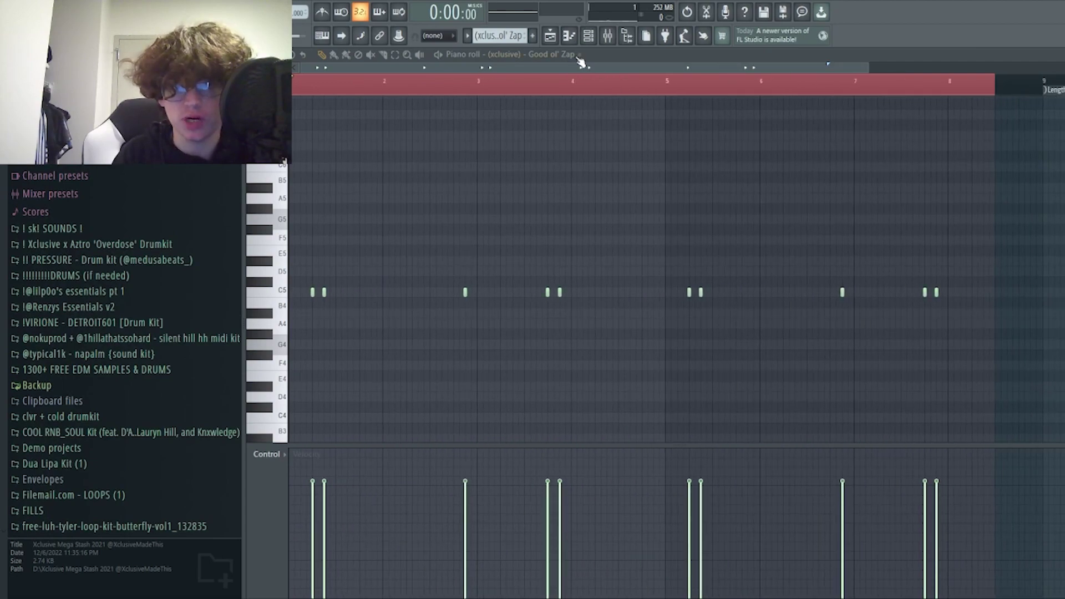
key(space)
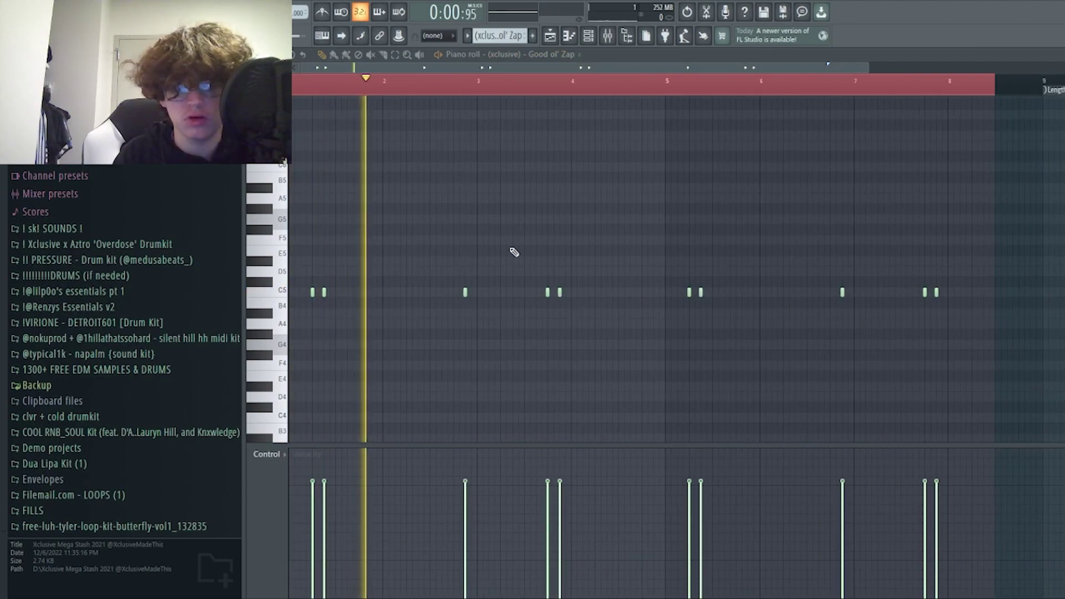
key(space)
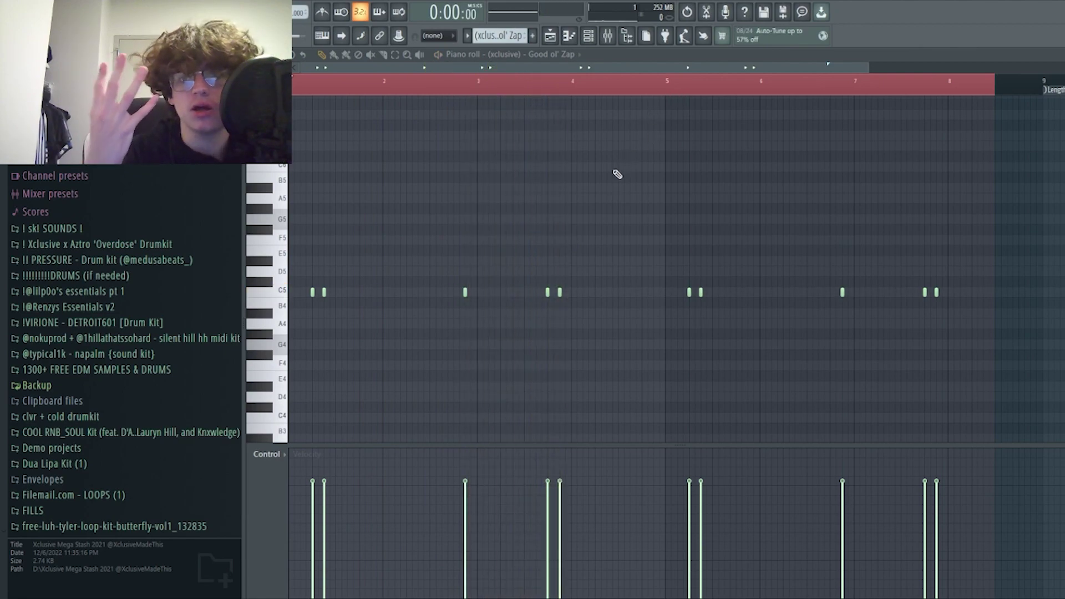
- Clear the time selection on the Good ol' Zap pattern's timeline
scroll(617, 174, up, 1)
drag(686, 103, 294, 83)
click(461, 88)
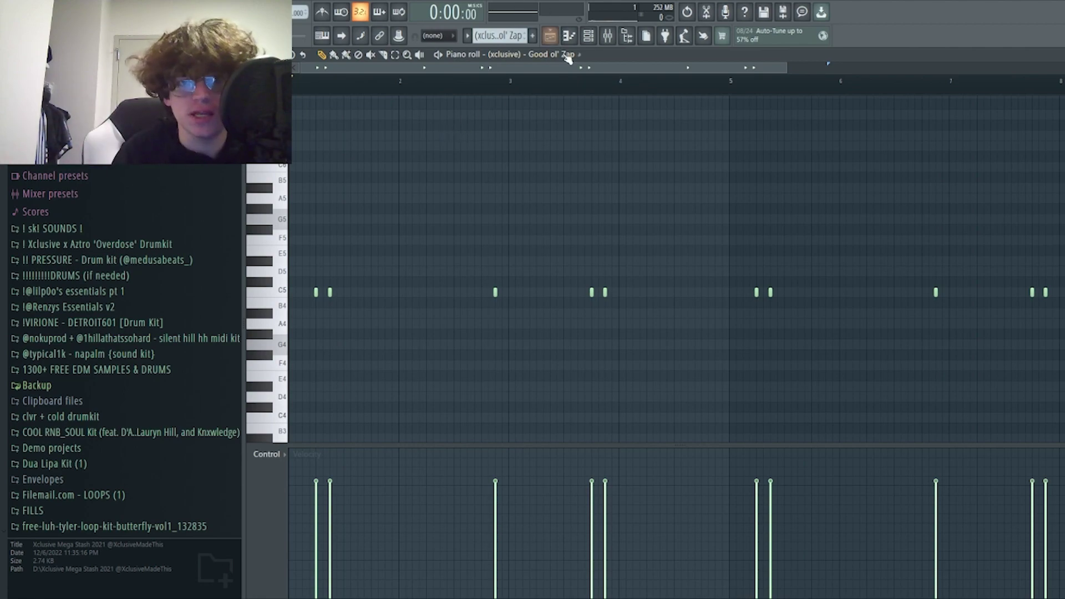
- Open Track 6's another cowbell (klassic) pattern in the piano roll, expand the DRUMS (if needed) folder and play the pattern
click(549, 36)
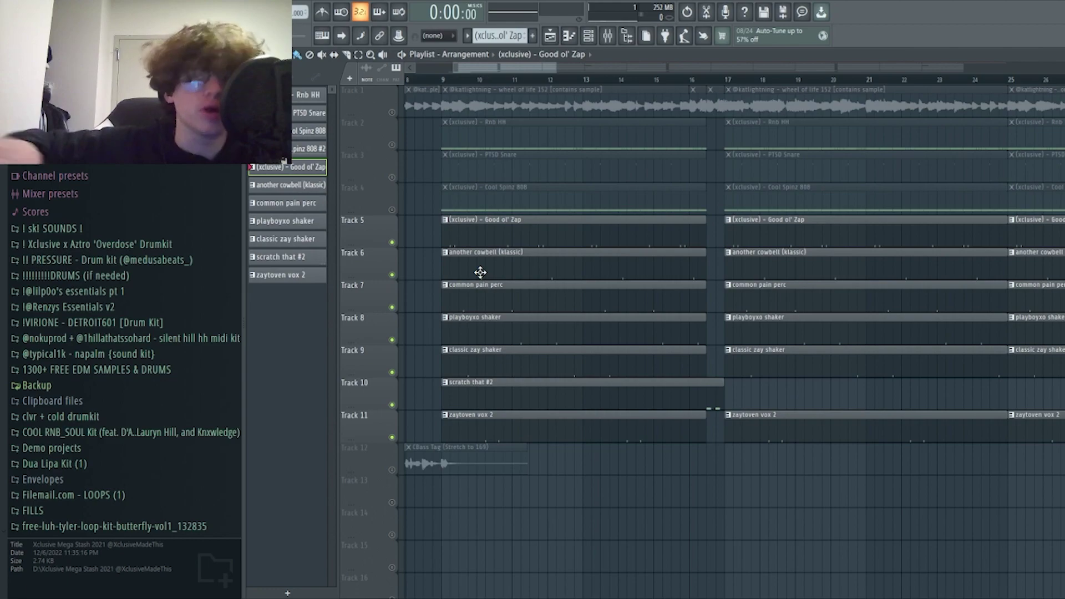
double_click(546, 271)
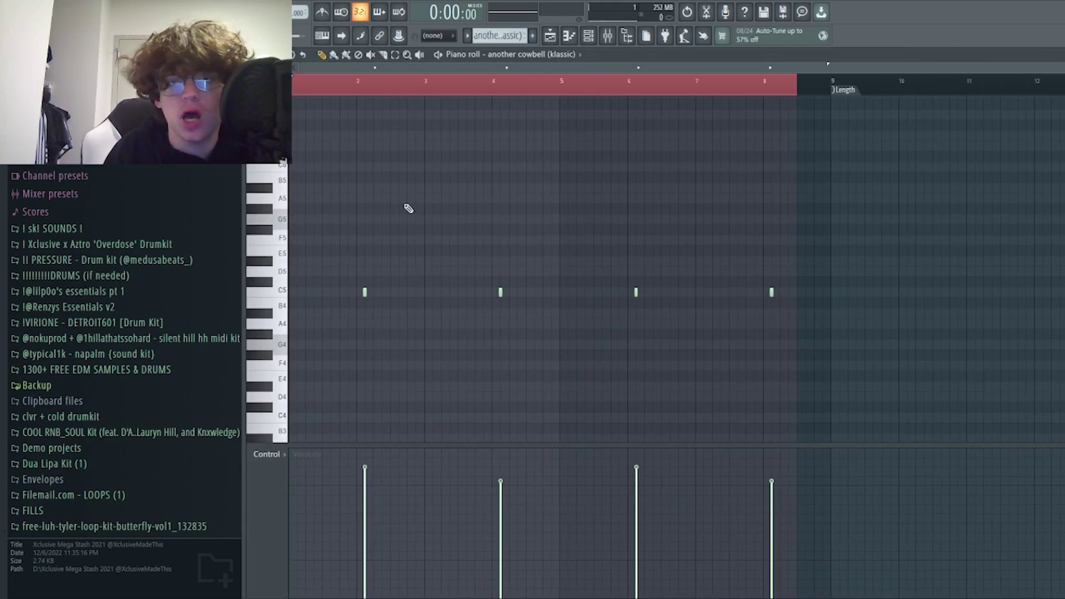
click(119, 276)
scroll(128, 324, down, 2)
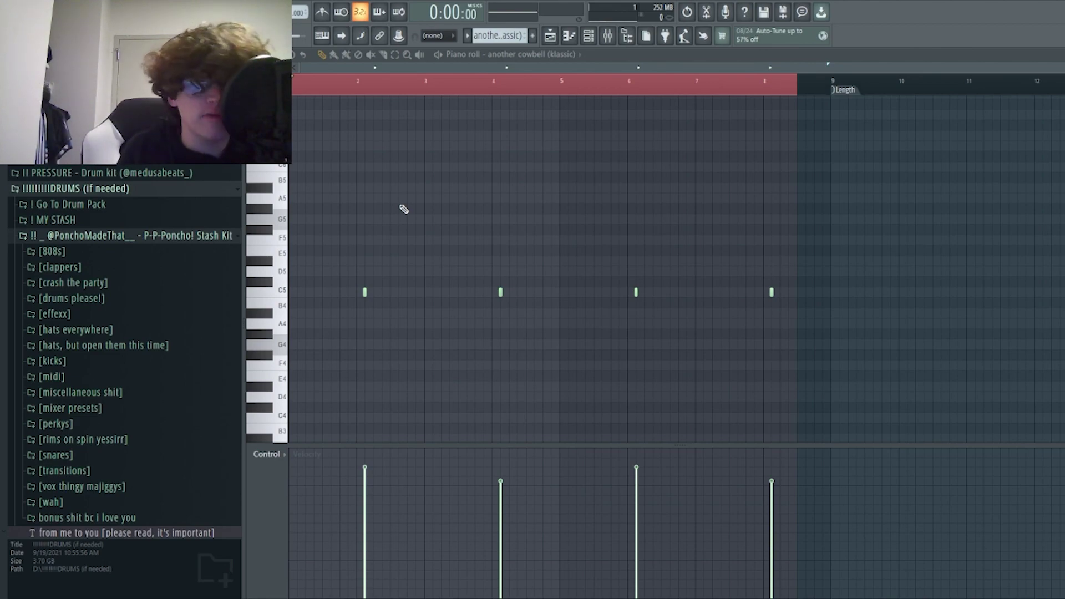
key(space)
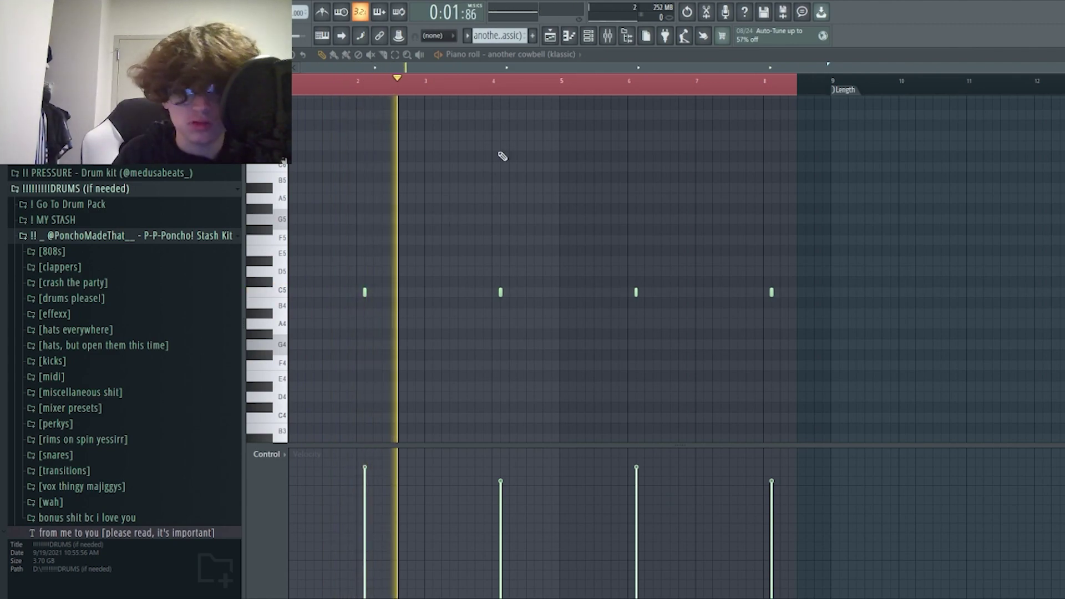
key(space)
- Return to the playlist, open the common pain perc pattern from Track 7 in the piano roll and play it
click(550, 35)
double_click(469, 303)
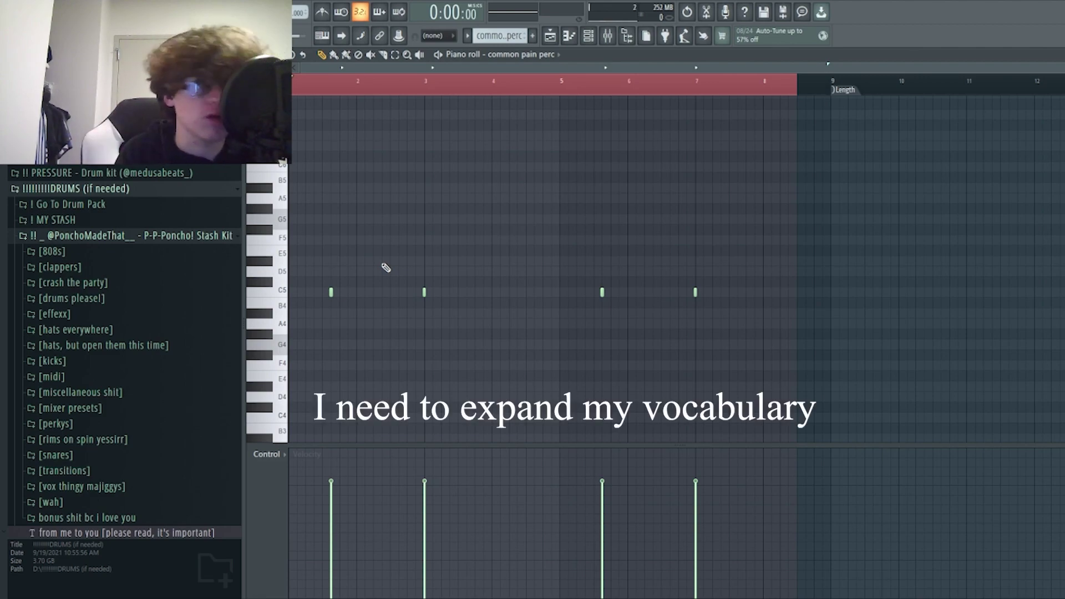
key(space)
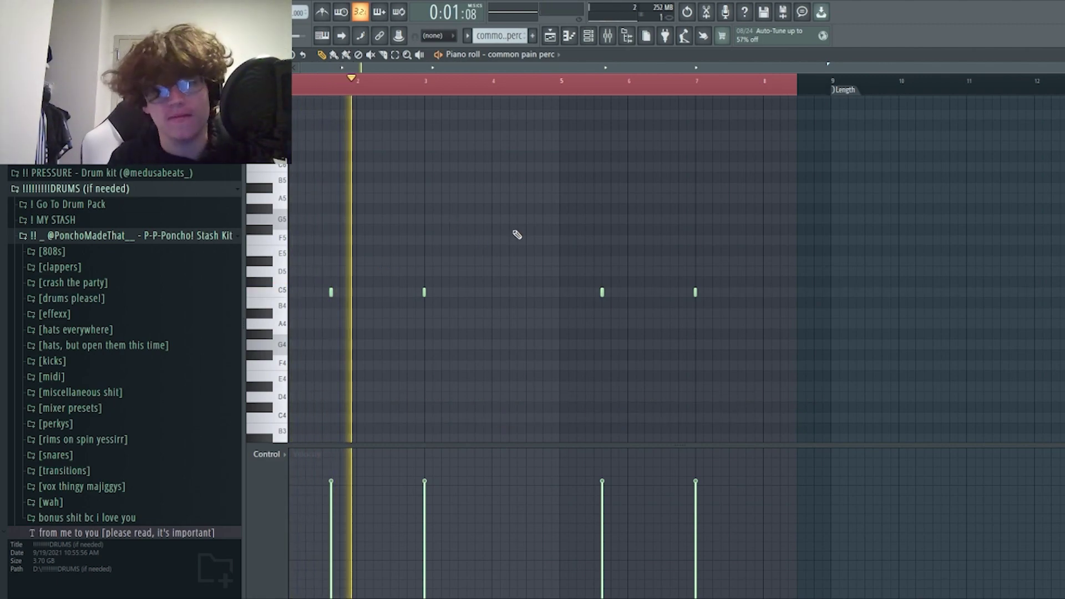
key(space)
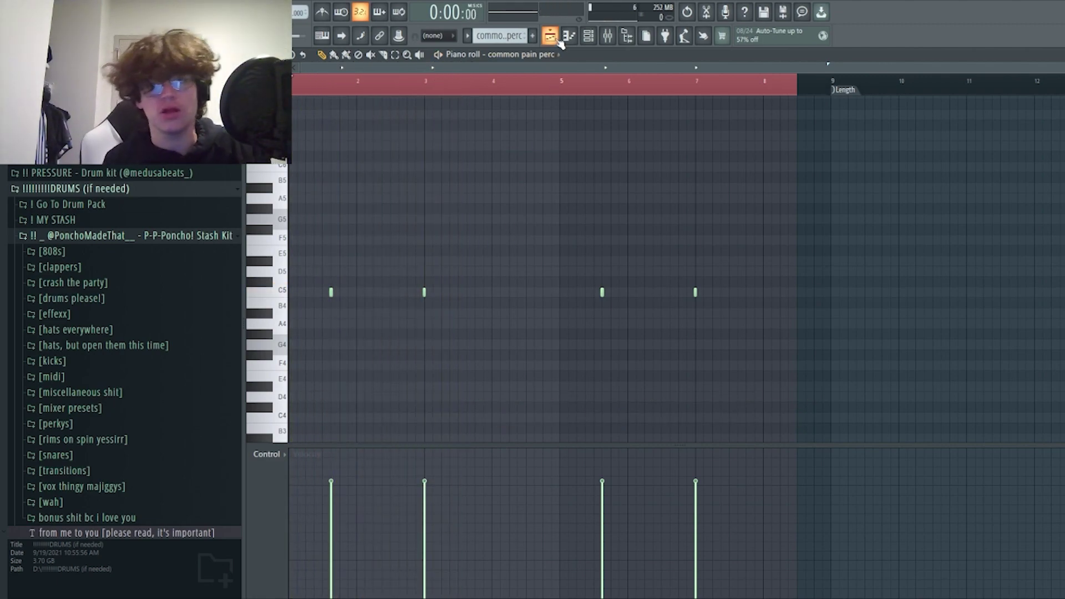
- Open the playboyxo shaker pattern from Track 8 in the piano roll and play it from bar 3
click(550, 35)
click(472, 320)
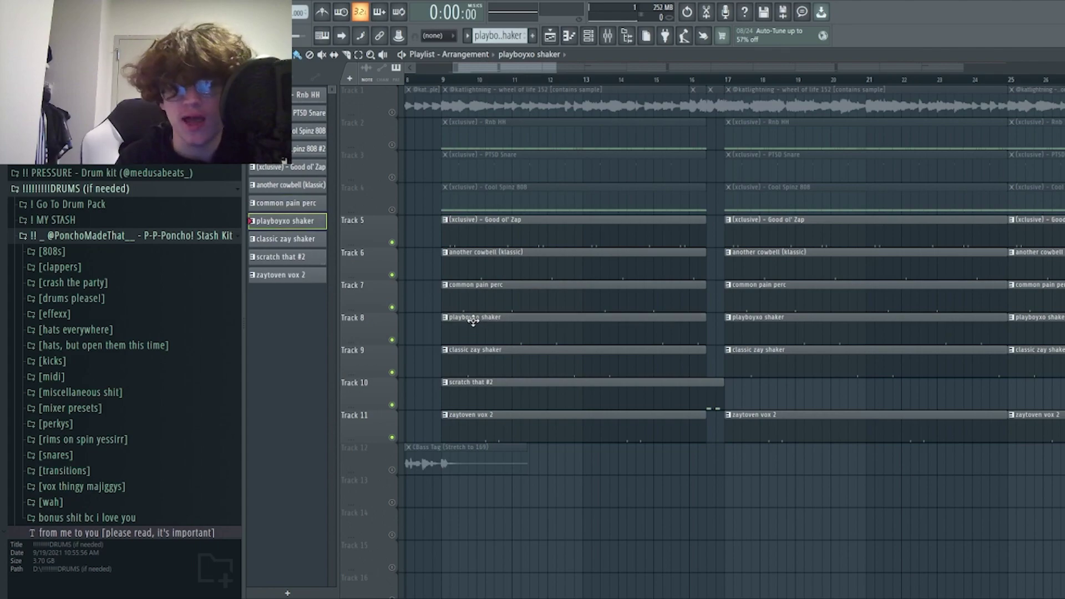
double_click(472, 321)
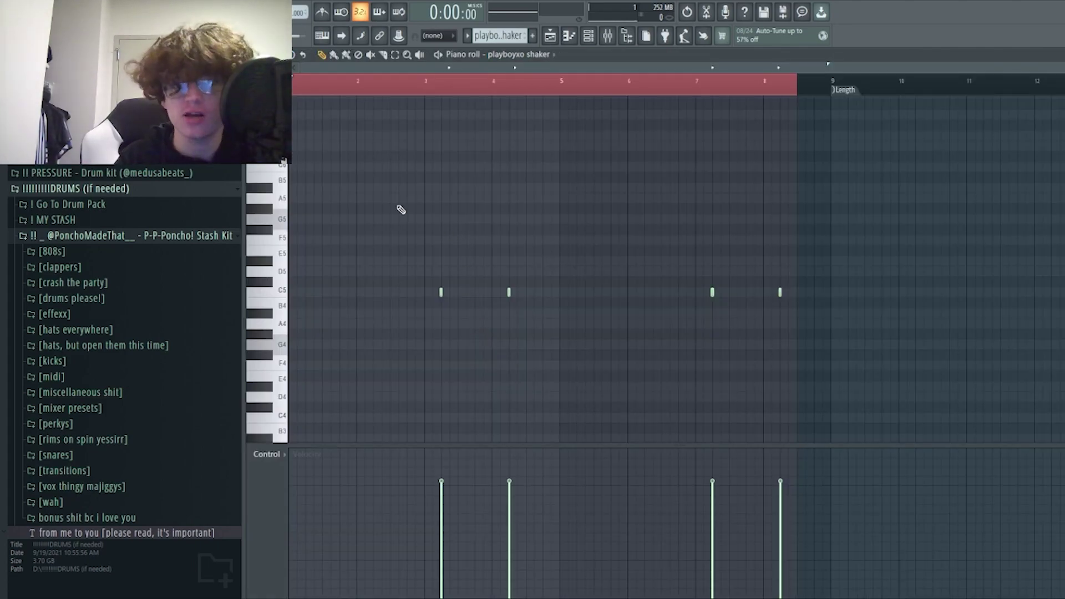
click(429, 86)
key(space)
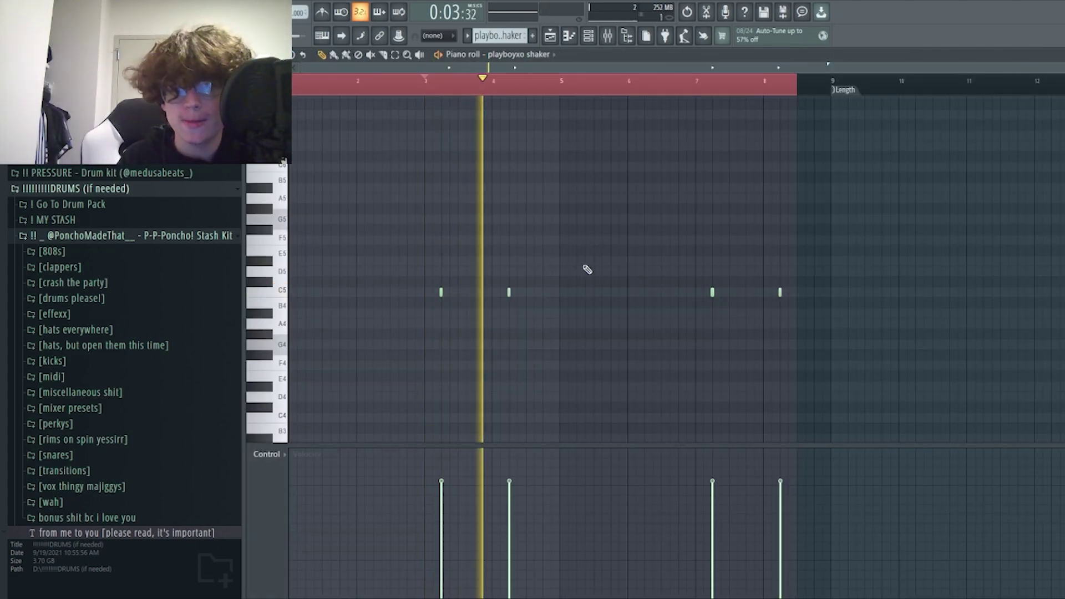
- Open the classic zay shaker pattern from Track 9 in the piano roll and play it, including the part after bar 4
key(F5)
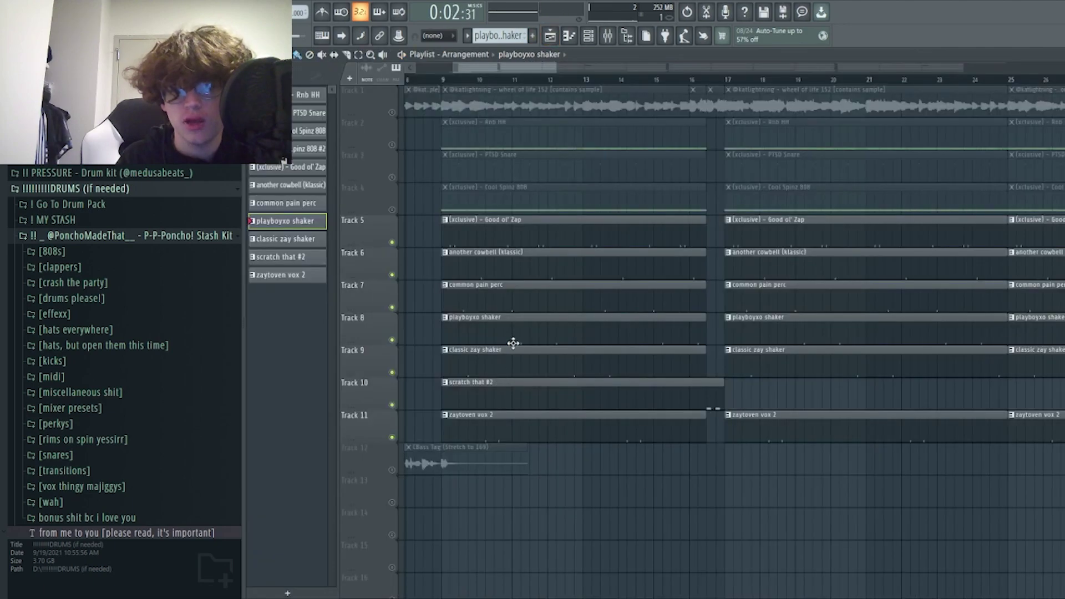
double_click(512, 371)
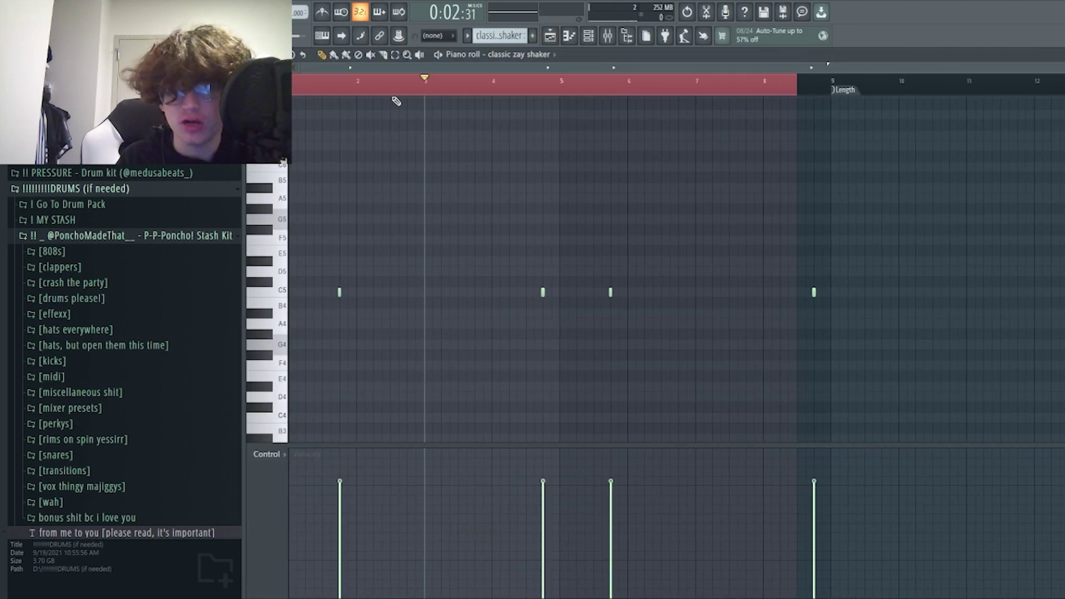
key(space)
key(space)
click(531, 80)
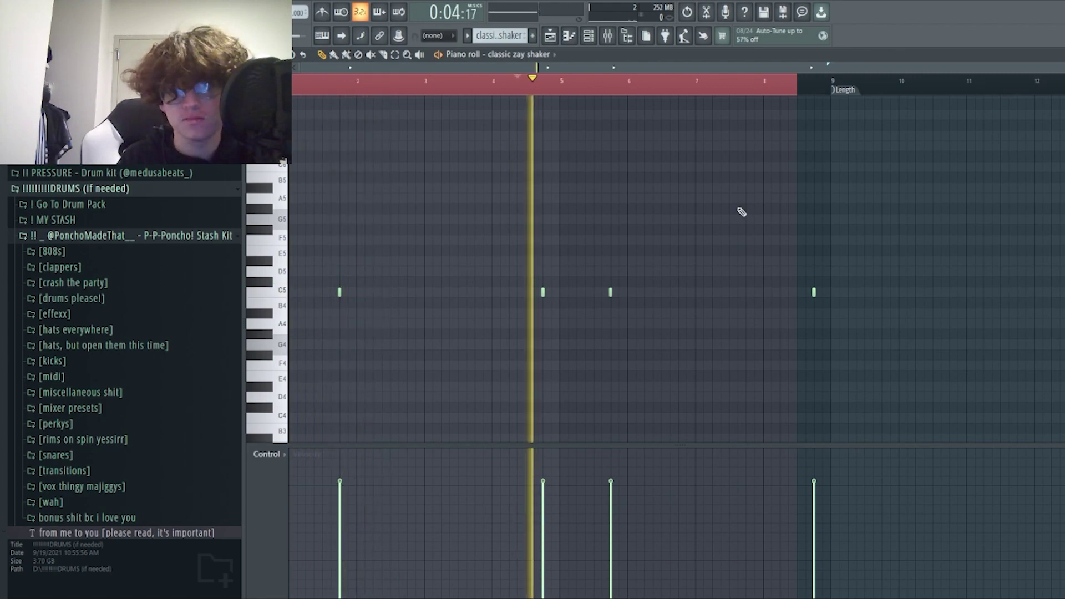
- Open the scratch that #2 pattern from Track 10 in the piano roll and play it from bar 8
key(F5)
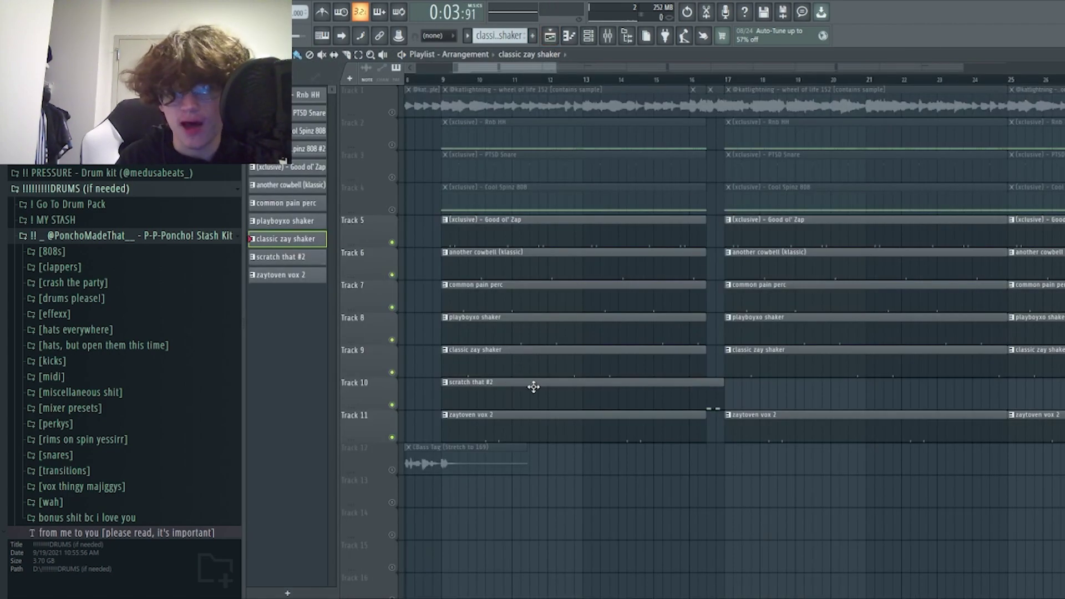
double_click(533, 402)
click(768, 93)
drag(768, 94, 764, 94)
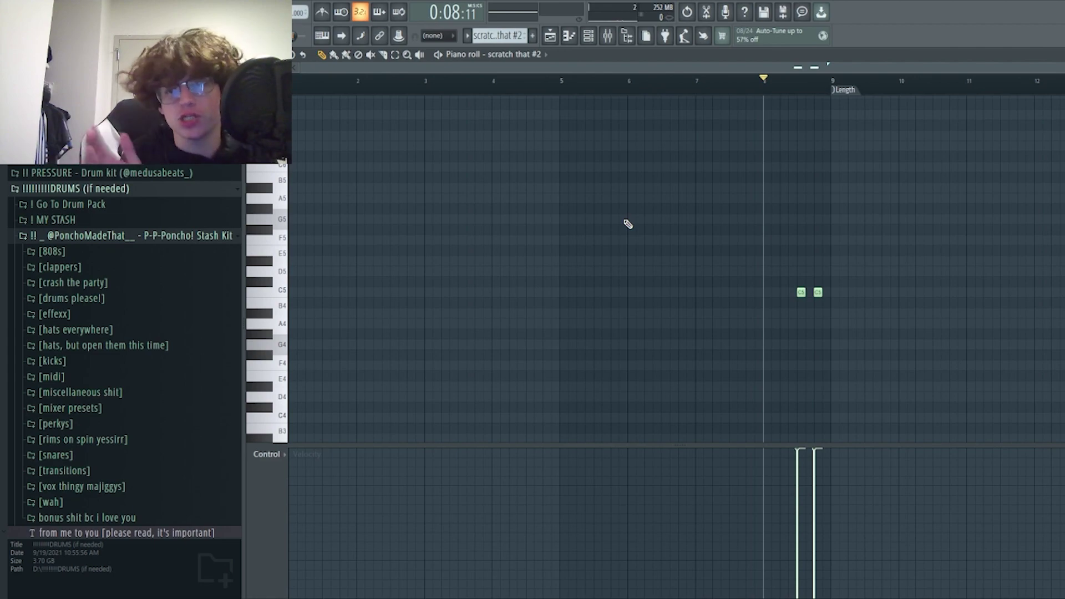
key(space)
key(space)
- Open the zaytoven vox 2 pattern from Track 11 in the piano roll and play it
click(550, 36)
double_click(506, 421)
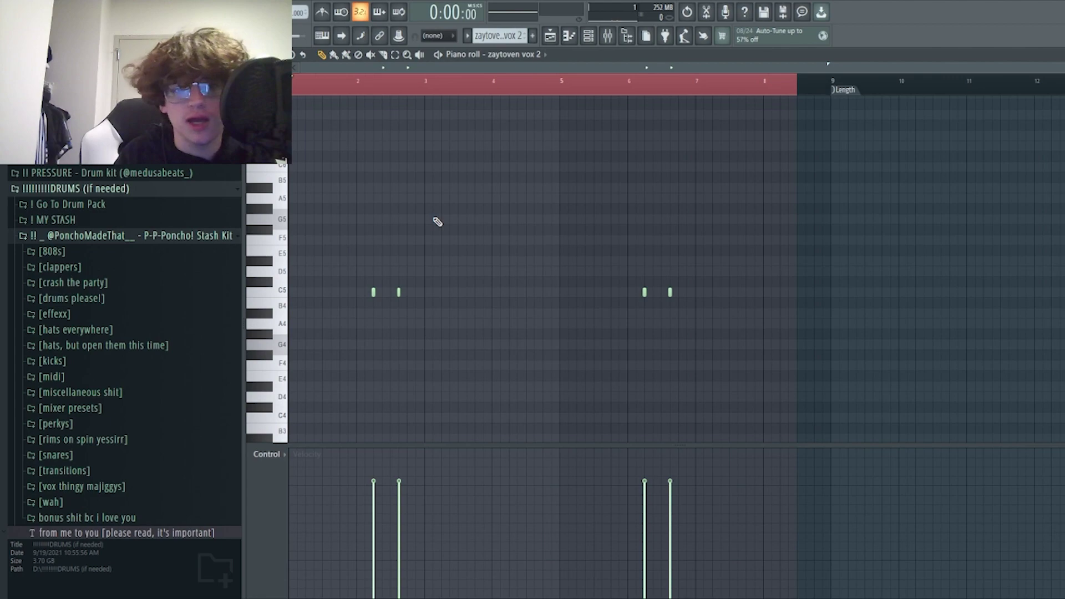
key(space)
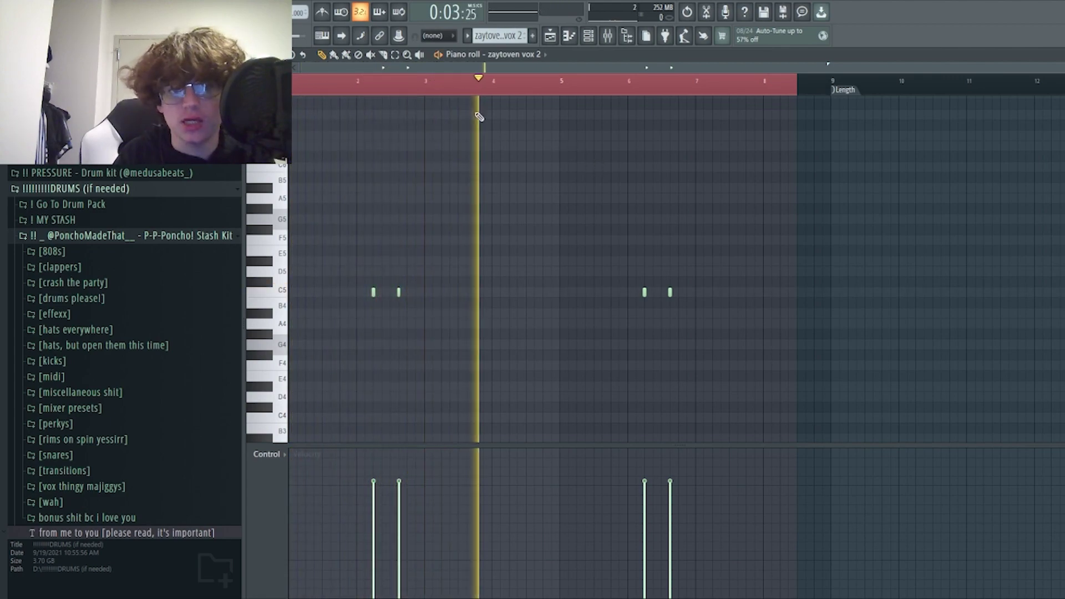
key(space)
- Return to the playlist and reactivate all the muted tracks
click(555, 38)
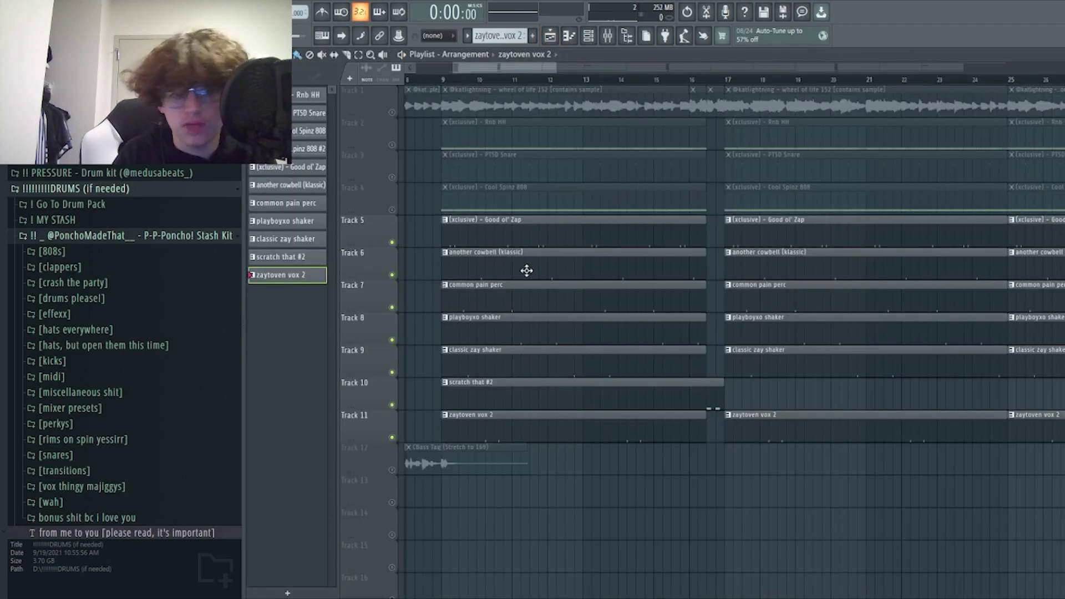
click(392, 437)
scroll(403, 410, down, 5)
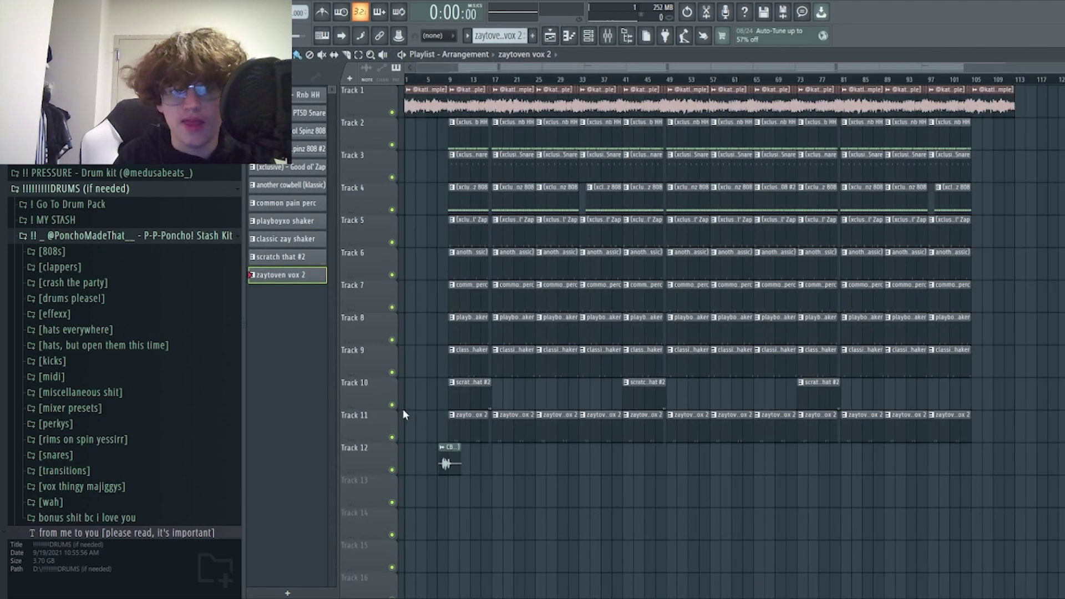
scroll(381, 324, up, 3)
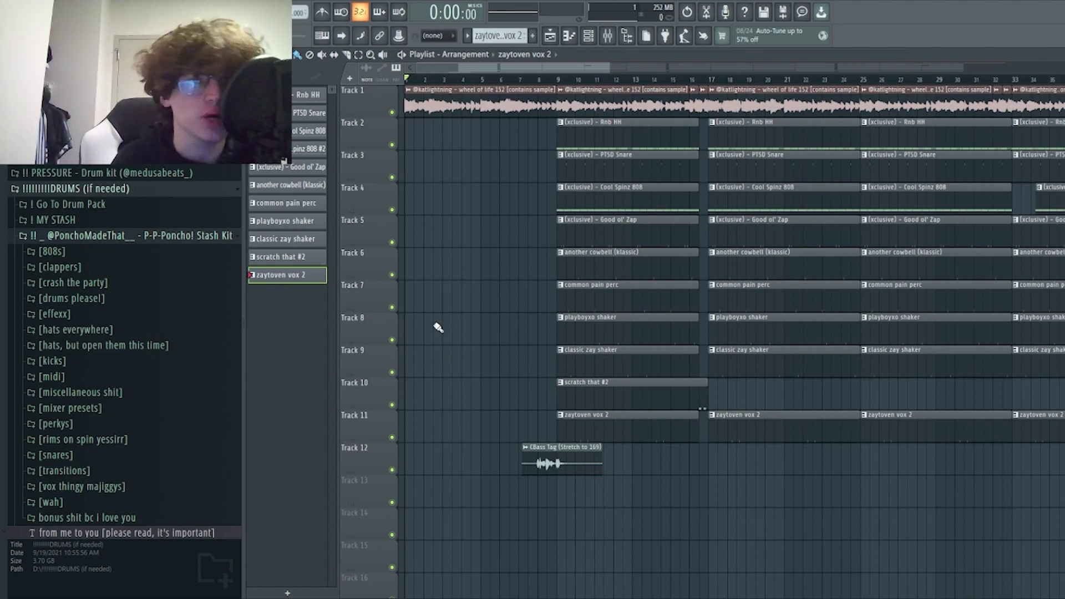
- Play the full arrangement from bar 1 with every track active
key(space)
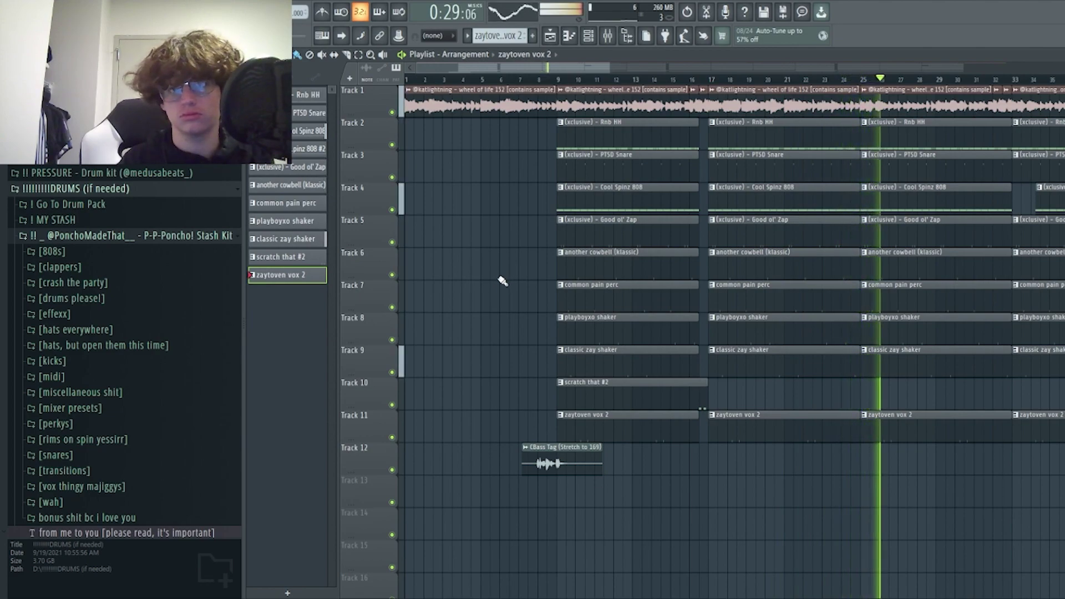
key(space)
scroll(487, 260, down, 2)
scroll(487, 260, down, 2)
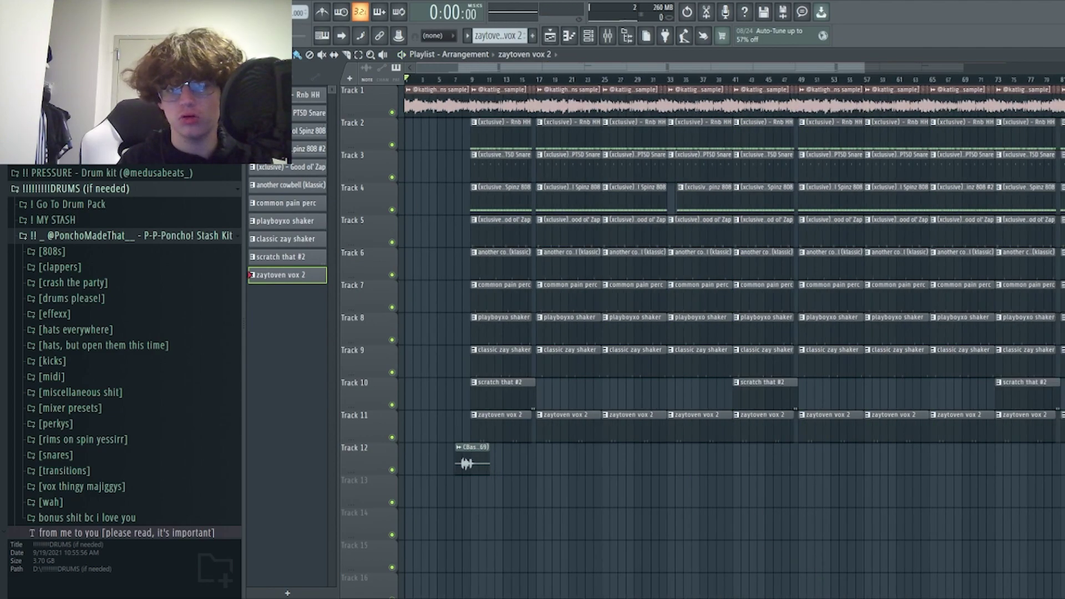